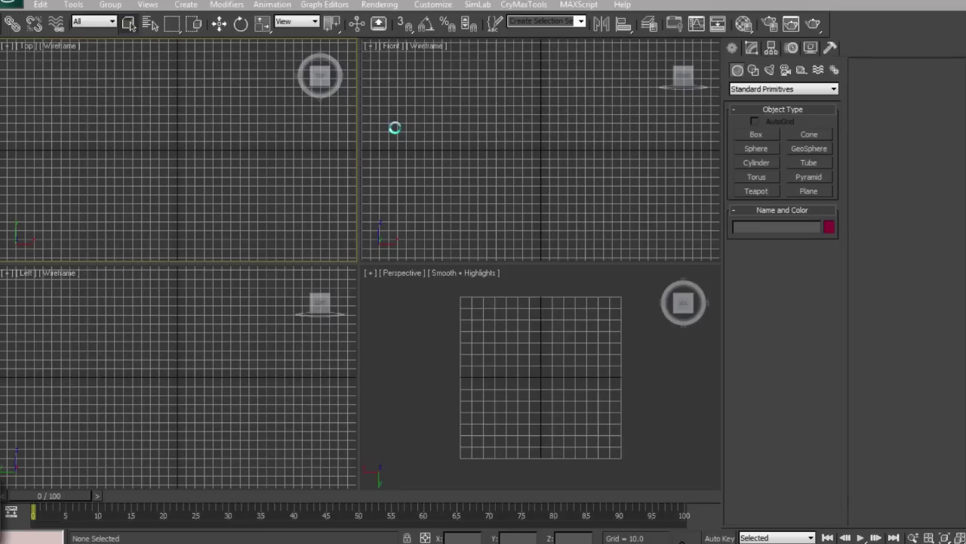
Create a plane about 90 long and 113 wide on the grid in the Perspective viewport.
click(810, 191)
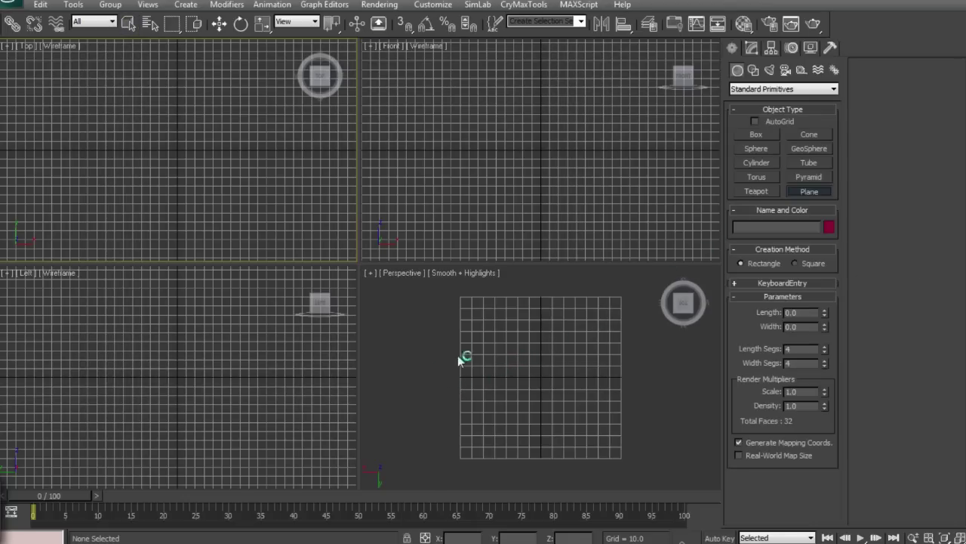
drag(479, 323, 612, 426)
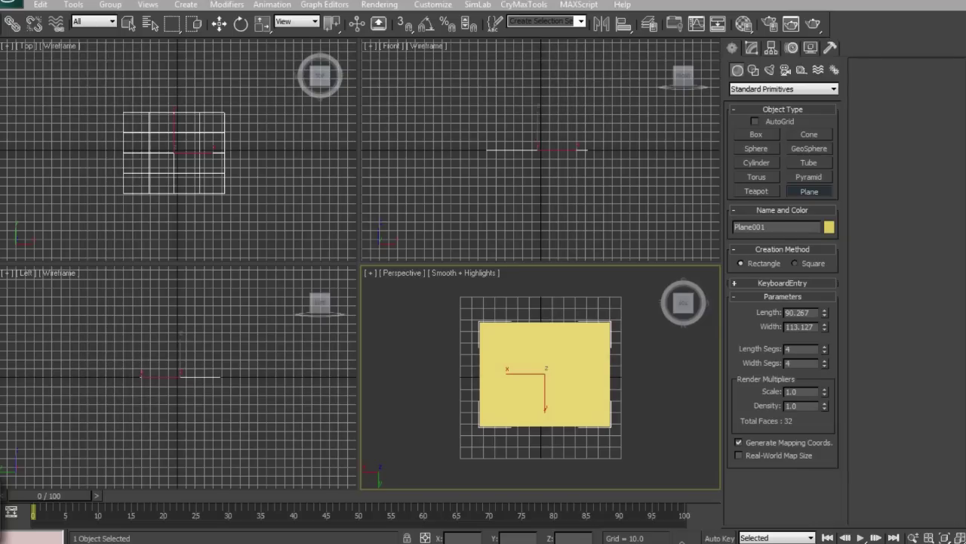
middle_drag(656, 402, 650, 412)
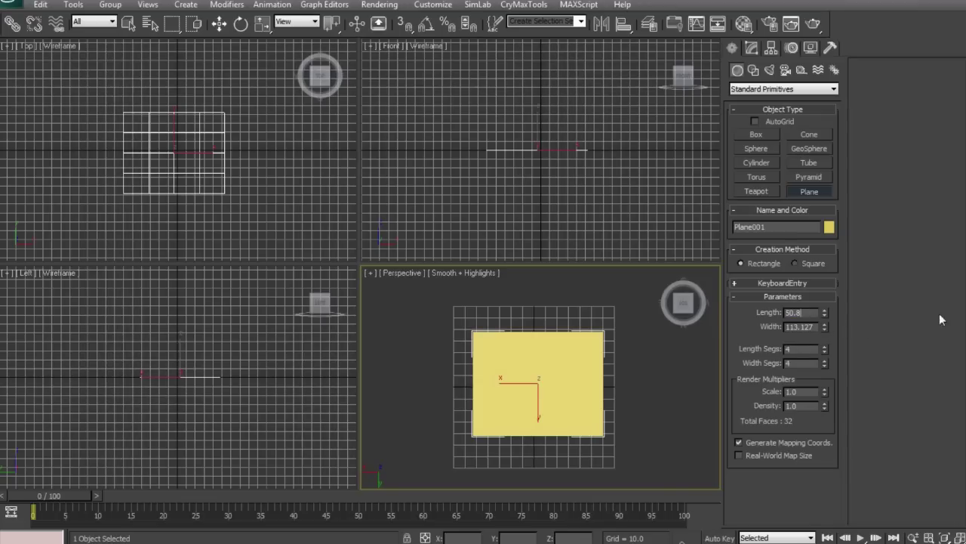
Set the plane's length to 50.8 and its width to 28.86.
key(Return)
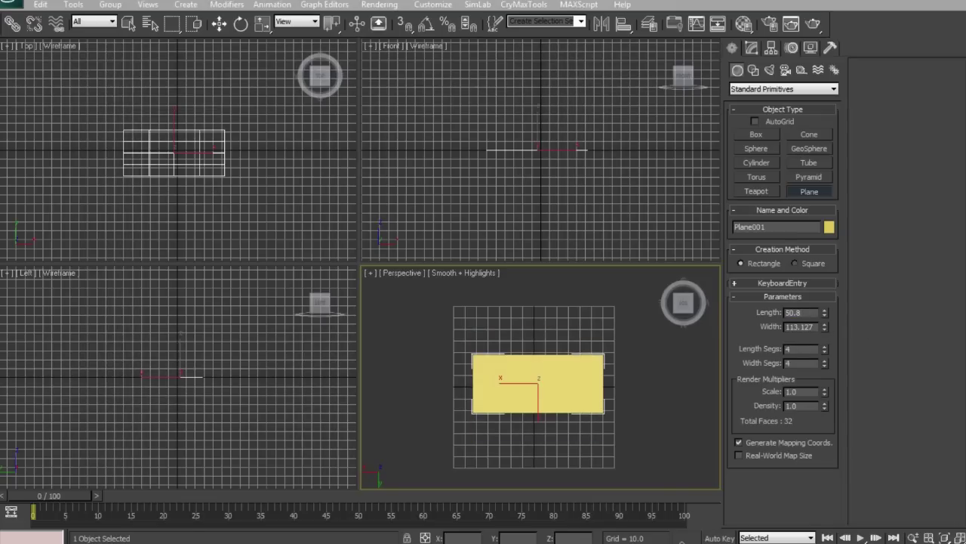
double_click(809, 326)
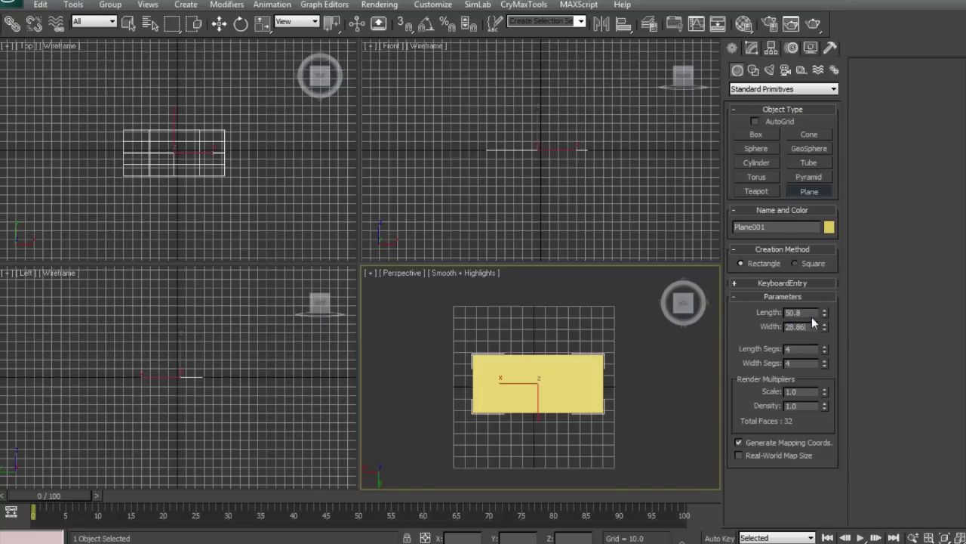
key(Return)
Set the plane's length to 28.86 and its width to 50.8.
double_click(799, 314)
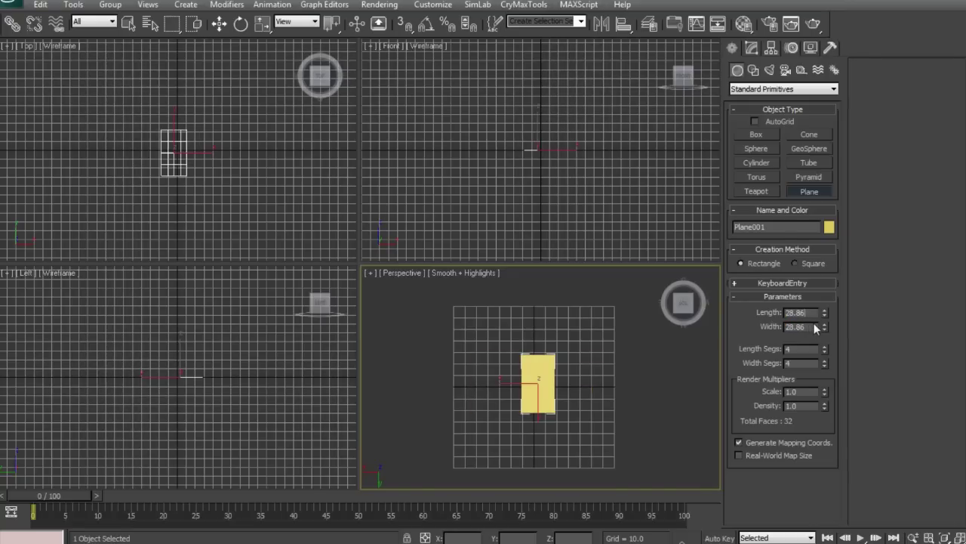
text(28.86)
key(Return)
key(Tab)
text(50)
text(-)
key(BackSpace)
text(.8)
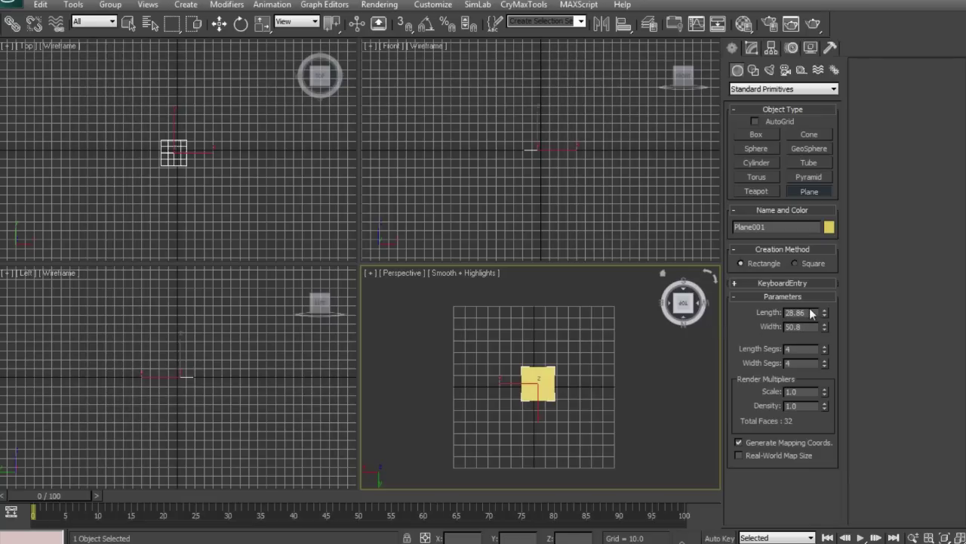
key(Return)
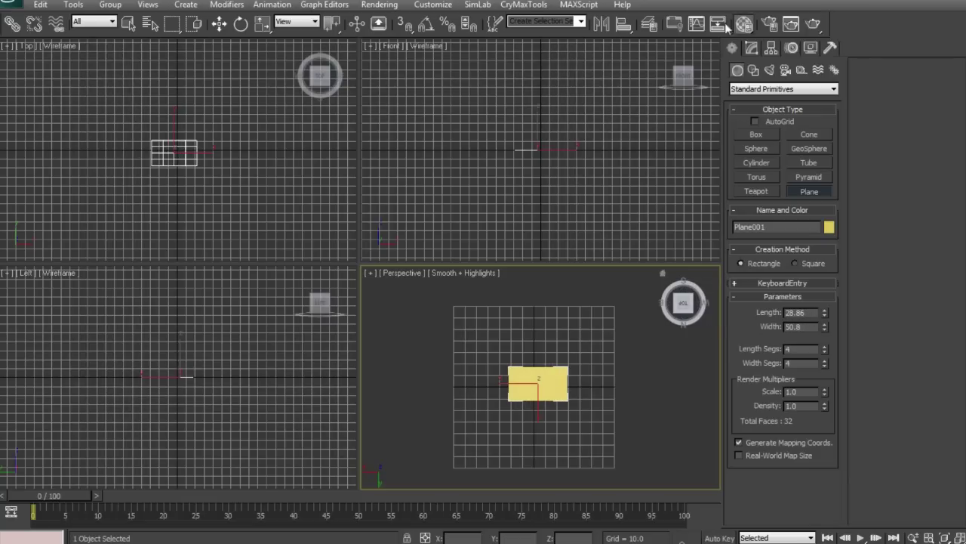
Open the Material Editor and browse in Windows Explorer to the Reff Sheet! folder under Roblox Files and 3d Models on drive C.
key(m)
key(super)
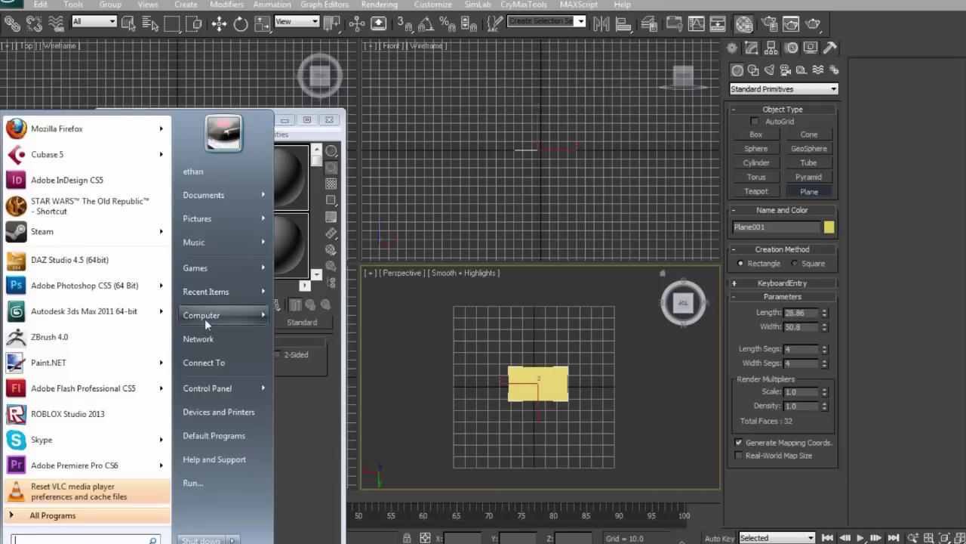
mouse_move(227, 315)
click(295, 311)
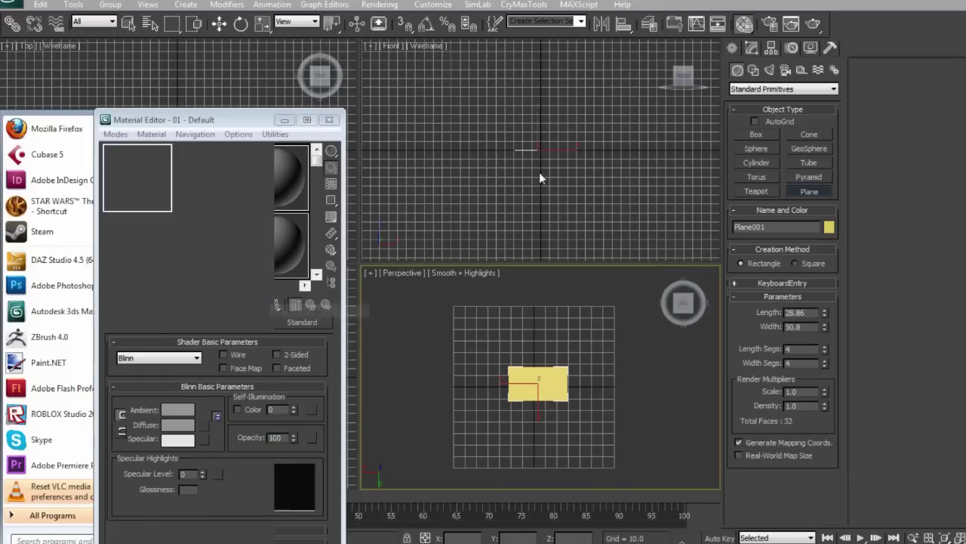
click(761, 317)
key(r)
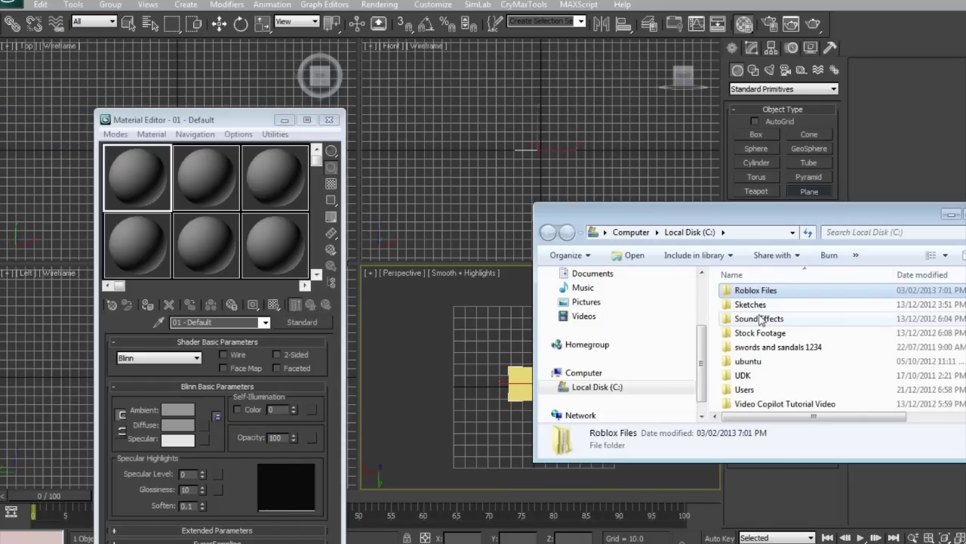
key(Return)
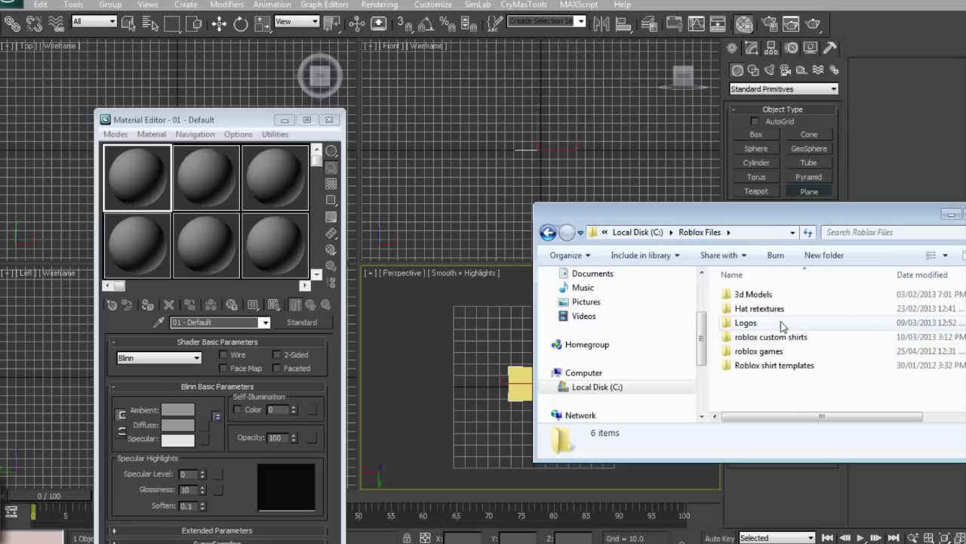
double_click(779, 295)
double_click(778, 295)
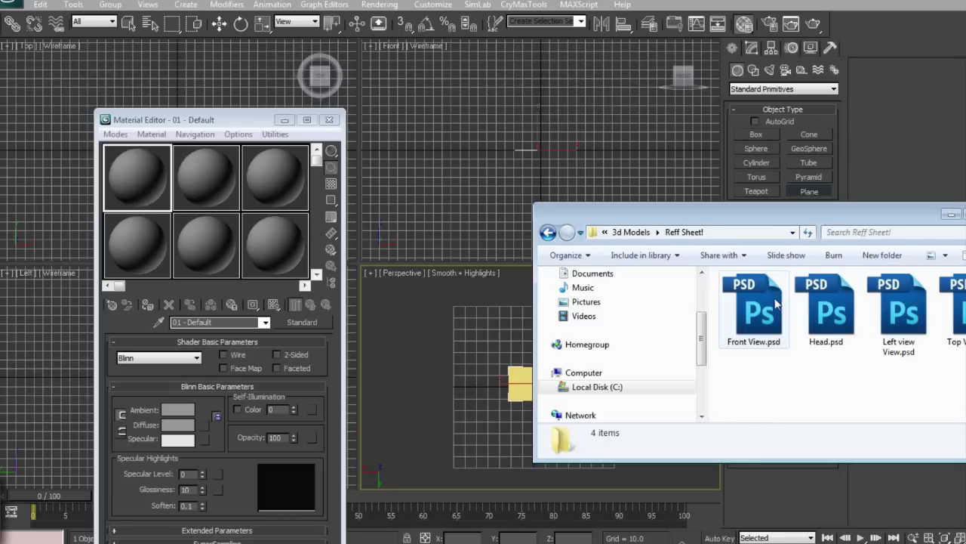
Load Head.psd into the first material slot and assign that material to the plane.
click(777, 308)
click(833, 323)
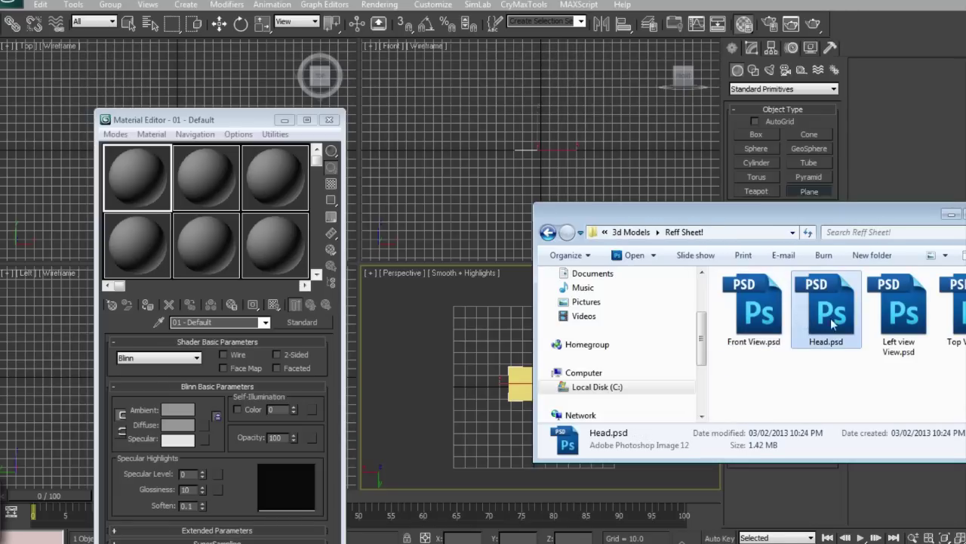
click(117, 191)
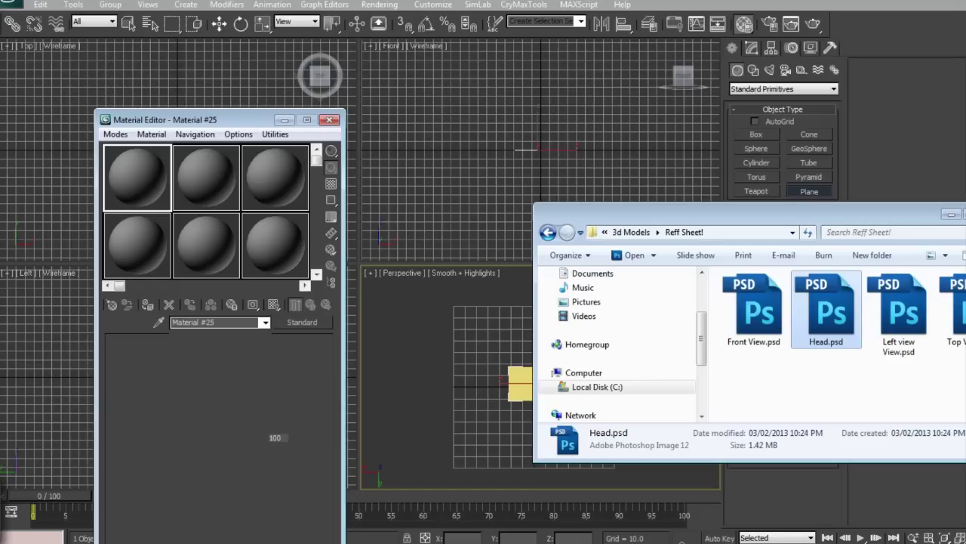
drag(137, 179, 529, 391)
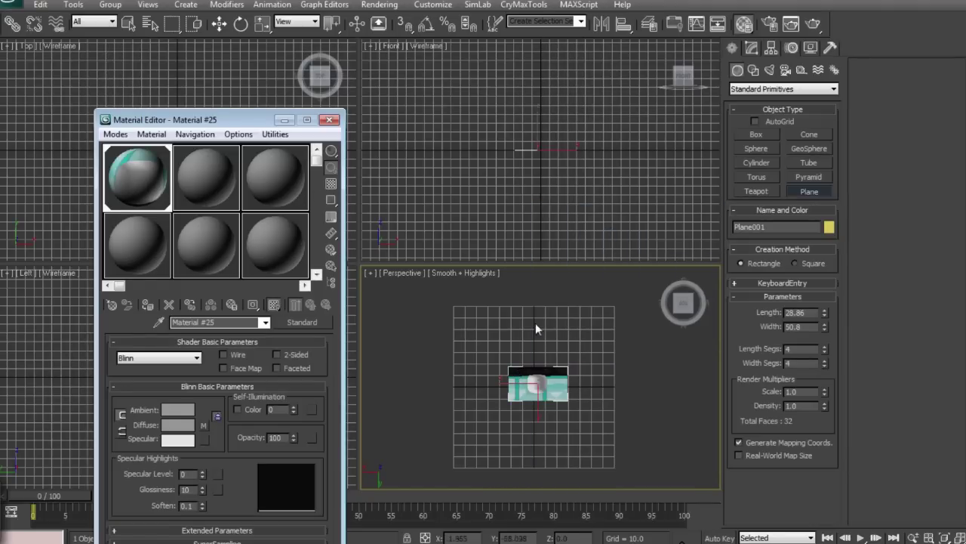
Rotate the plane about 180 degrees around Z, and tilt it about 90 degrees so it stands upright.
scroll(537, 360, up, 6)
scroll(556, 281, down, 3)
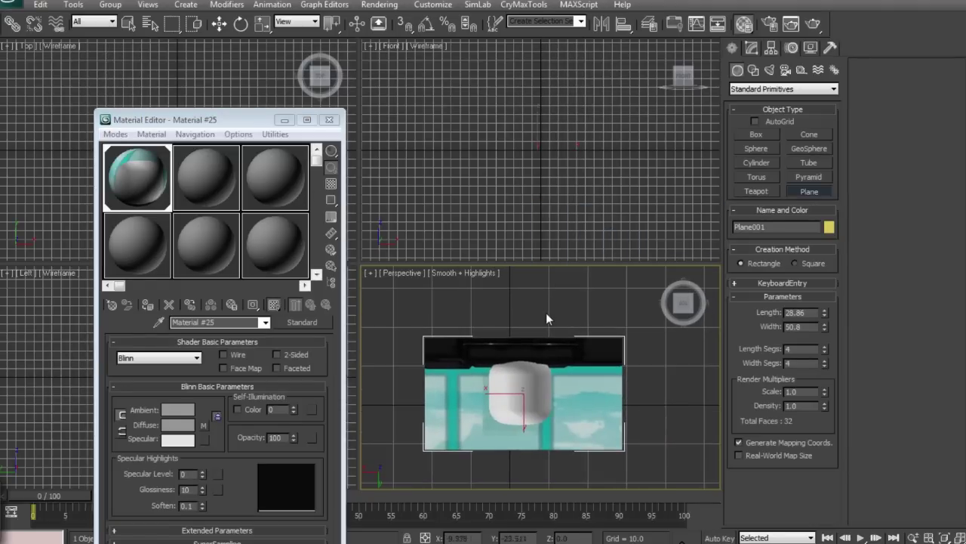
key(e)
drag(511, 414, 607, 96)
drag(684, 302, 702, 281)
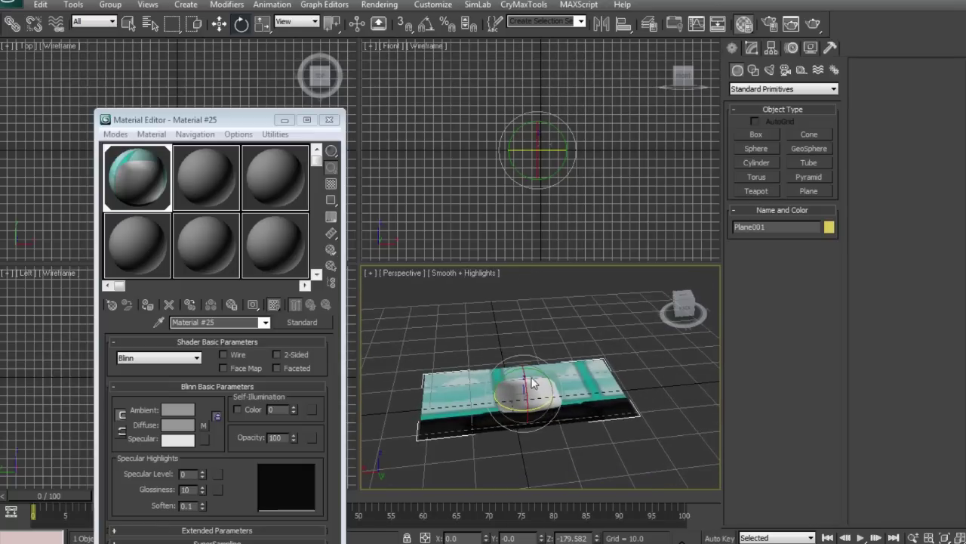
scroll(531, 376, down, 3)
drag(531, 377, 535, 494)
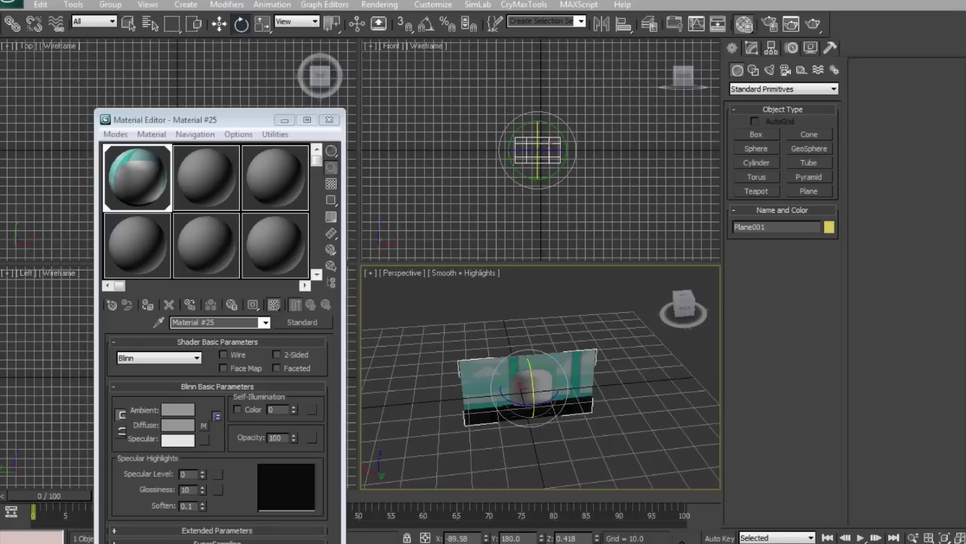
Raise the reference plane along Z to a height of about 12.4.
middle_drag(581, 409, 593, 367)
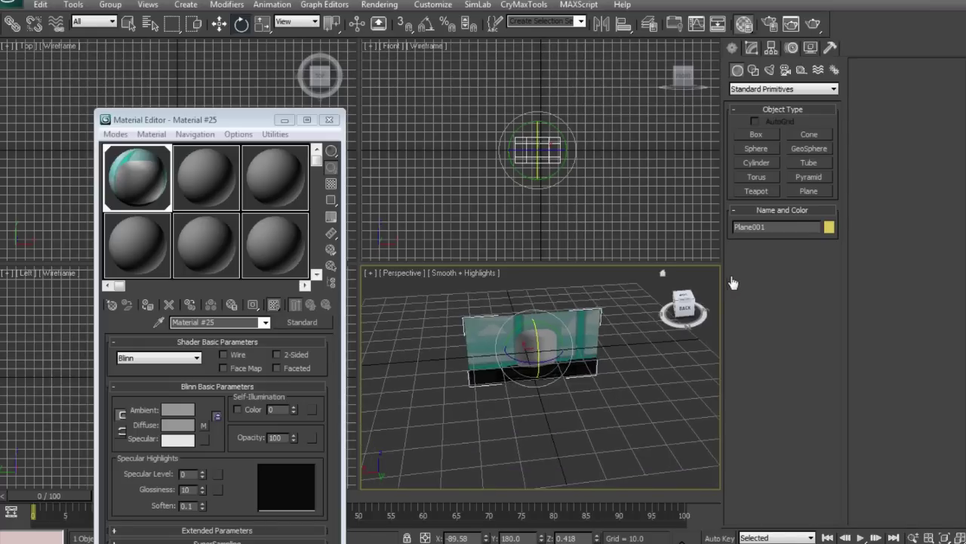
scroll(692, 308, down, 4)
click(682, 291)
click(533, 348)
key(w)
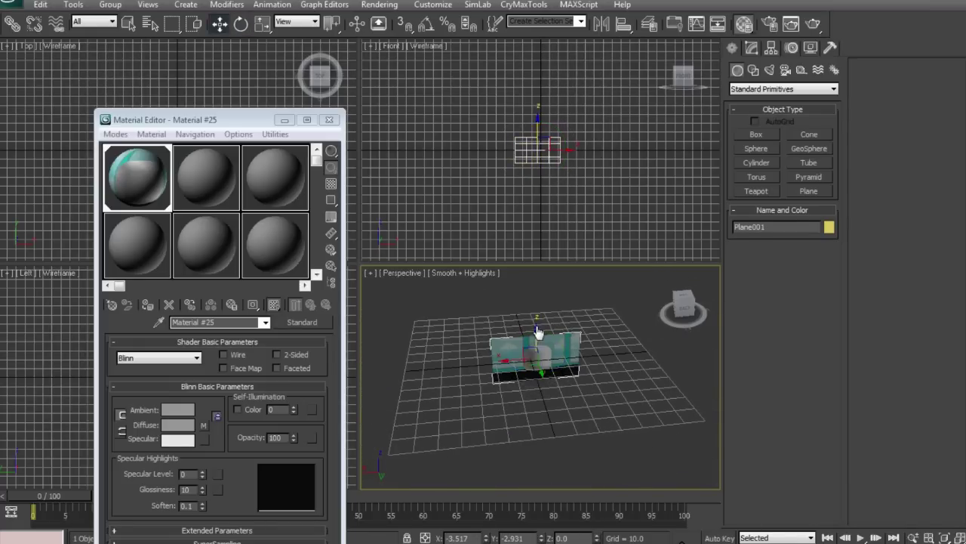
drag(538, 338, 551, 317)
scroll(552, 317, up, 4)
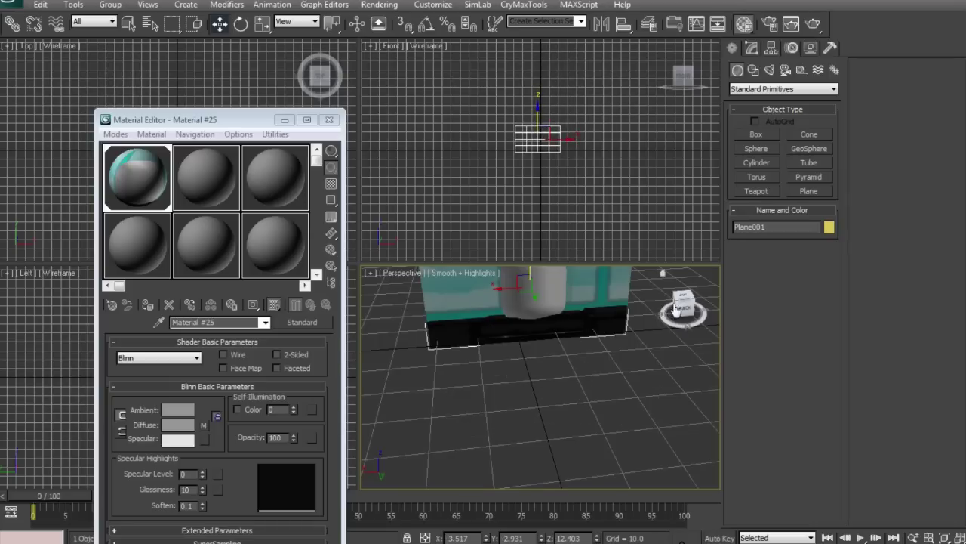
drag(682, 310, 682, 331)
middle_drag(648, 351, 624, 413)
scroll(623, 414, down, 5)
scroll(624, 413, up, 4)
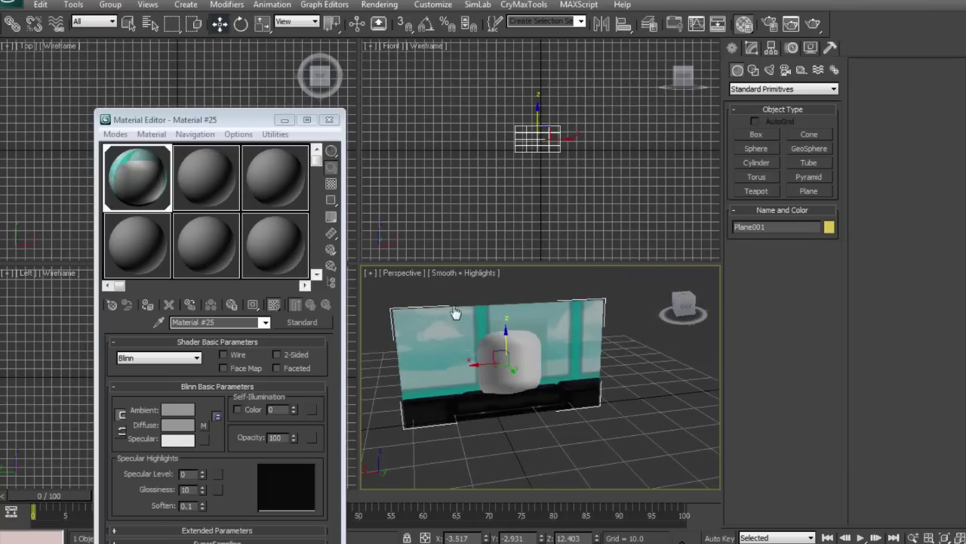
Close the Material Editor.
click(329, 119)
middle_drag(510, 299, 522, 380)
middle_drag(542, 130, 548, 151)
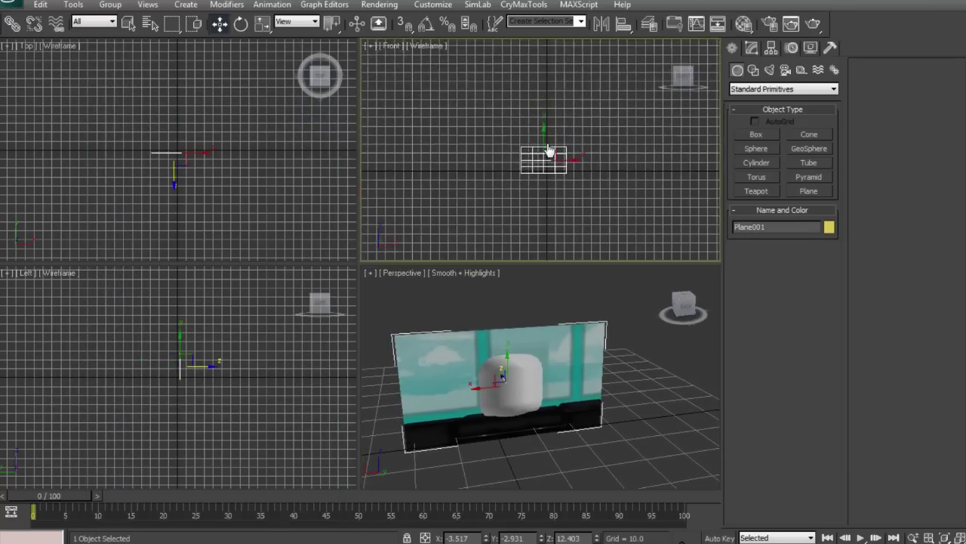
scroll(549, 151, up, 5)
alt+middle_drag(702, 281, 659, 273)
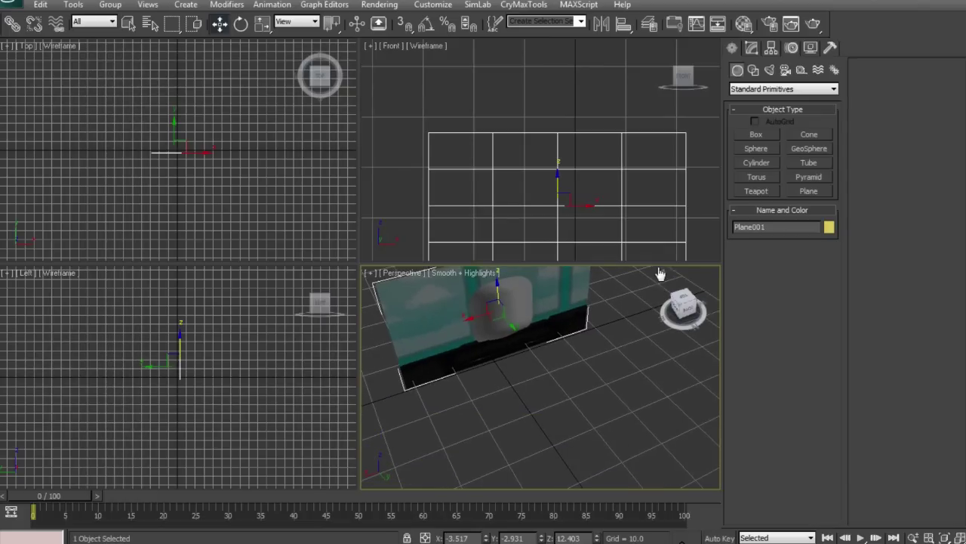
click(757, 148)
drag(501, 385, 559, 364)
key(ctrl+z)
Create a flat cylinder on the grid in front of the reference plane, with radius about 11 and height about 1.5.
click(756, 162)
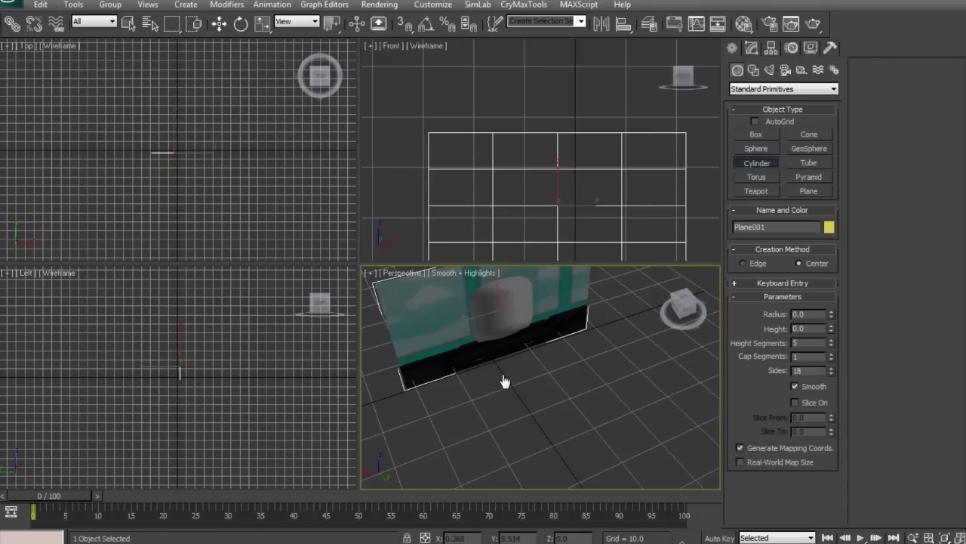
drag(498, 380, 544, 367)
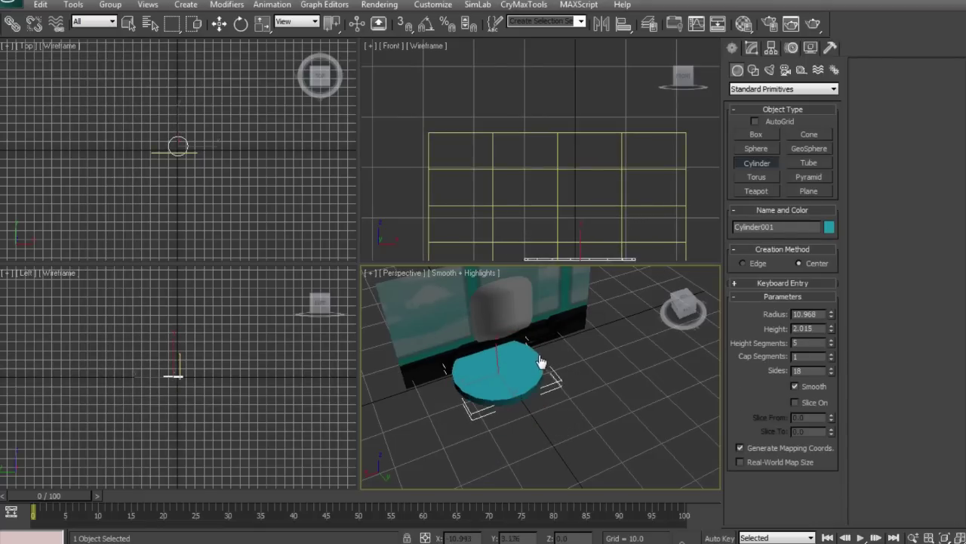
click(680, 318)
Change the Perspective viewport to an orthographic view from the back, facing the head reference image.
middle_drag(550, 347, 549, 351)
middle_drag(584, 216, 587, 150)
scroll(591, 408, up, 3)
middle_drag(592, 410, 597, 441)
click(406, 276)
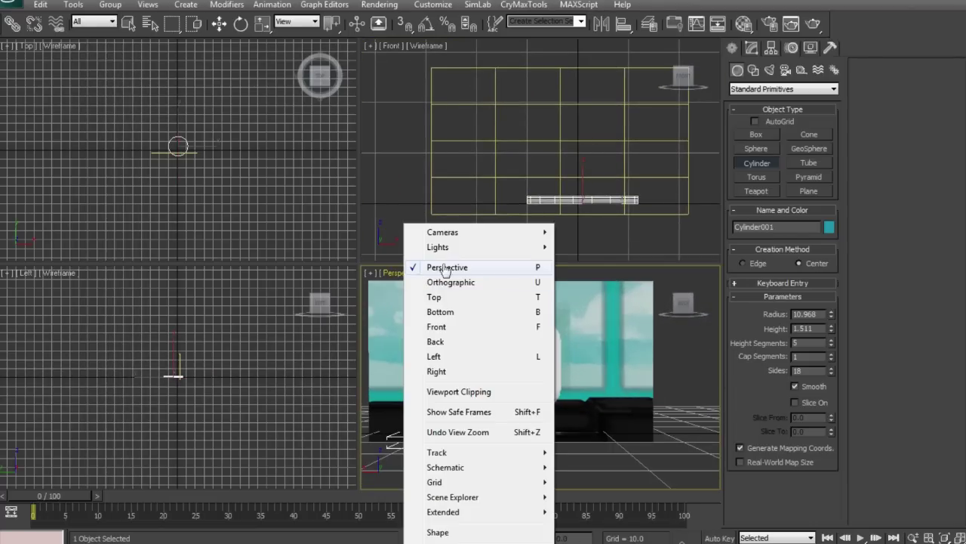
click(457, 326)
scroll(586, 373, up, 5)
drag(681, 308, 556, 311)
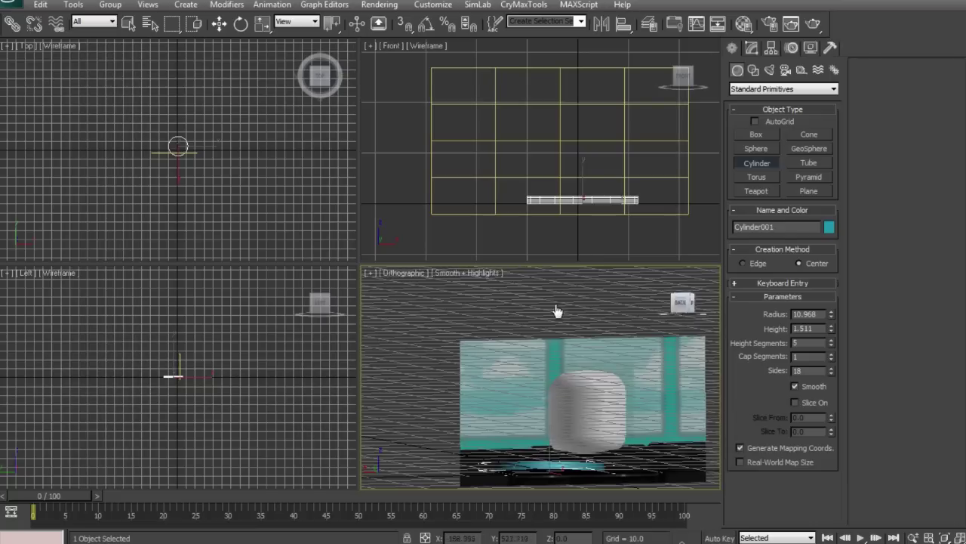
click(684, 308)
scroll(597, 388, up, 2)
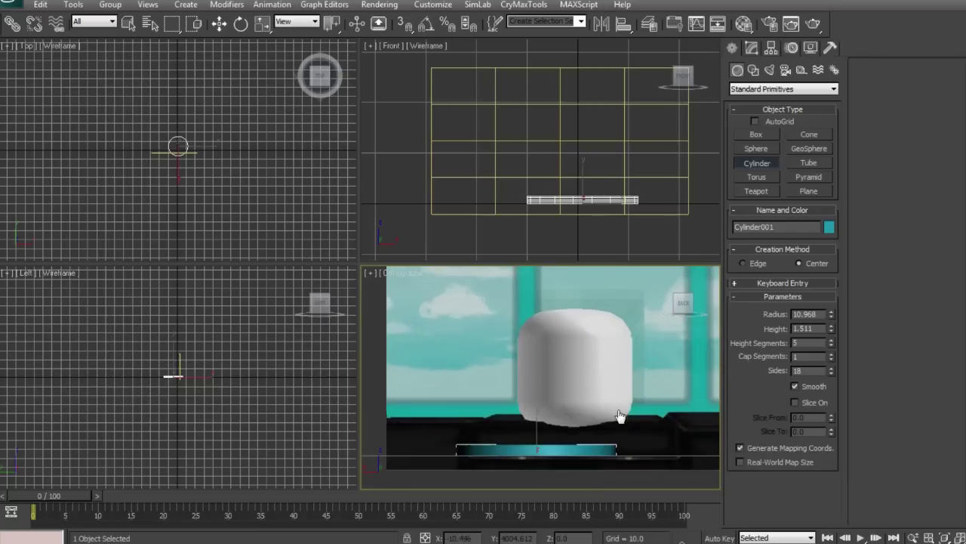
Move the cylinder up and across so it is centred over the head in the reference image.
middle_drag(621, 419, 615, 405)
key(w)
drag(541, 418, 552, 381)
Scale the cylinder down uniformly until its width matches the head in the reference image.
key(r)
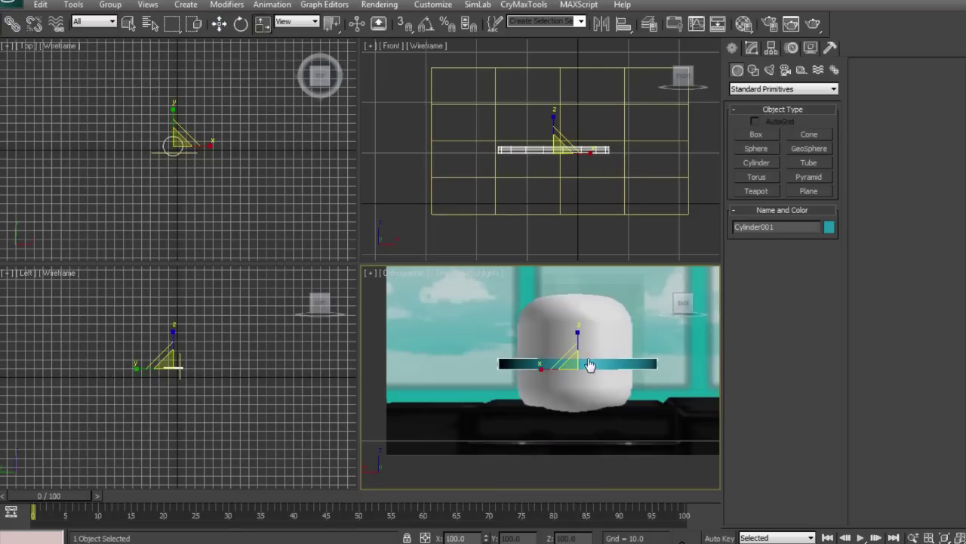
right_click(625, 178)
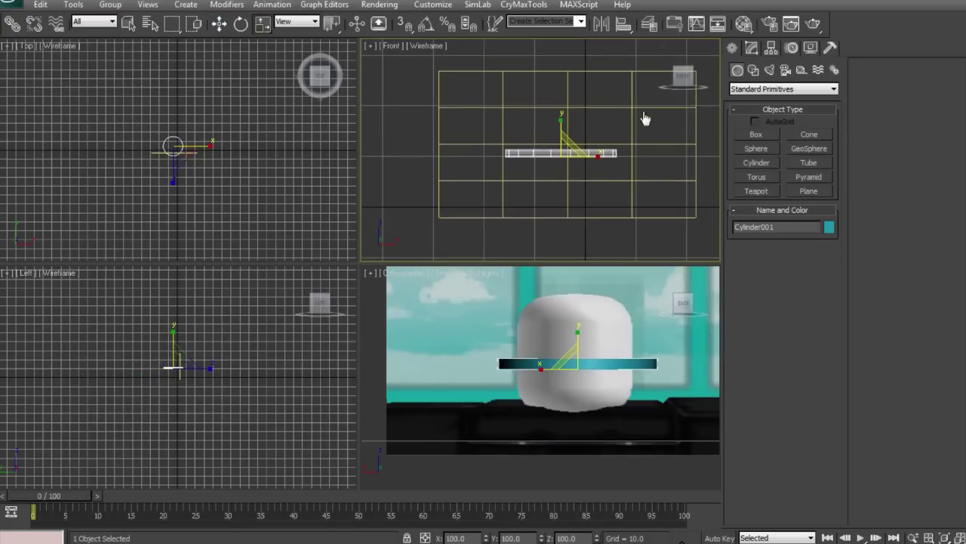
drag(682, 83, 698, 91)
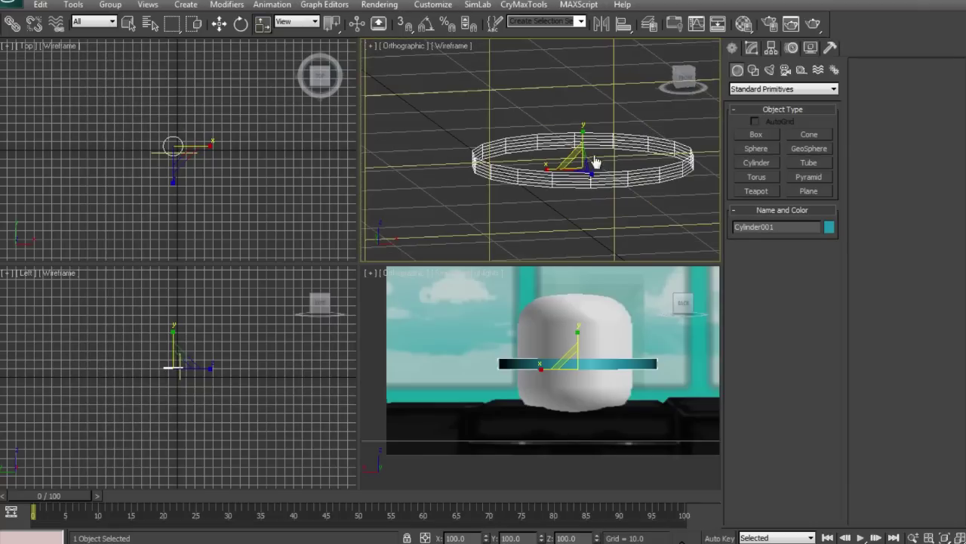
drag(579, 166, 569, 196)
scroll(635, 345, up, 3)
middle_drag(635, 345, 580, 375)
scroll(583, 344, up, 3)
Align the cylinder horizontally with the head and raise it near the head's top, to about 16.4 on Z.
key(w)
drag(495, 385, 492, 386)
drag(526, 349, 528, 293)
Set the cylinder's height segments to 1.
middle_drag(594, 184, 589, 161)
click(751, 50)
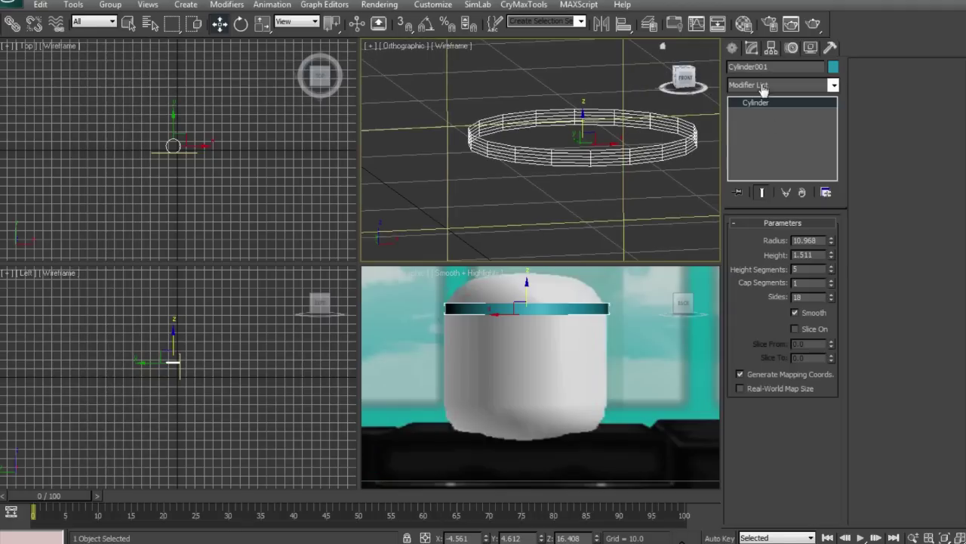
click(810, 283)
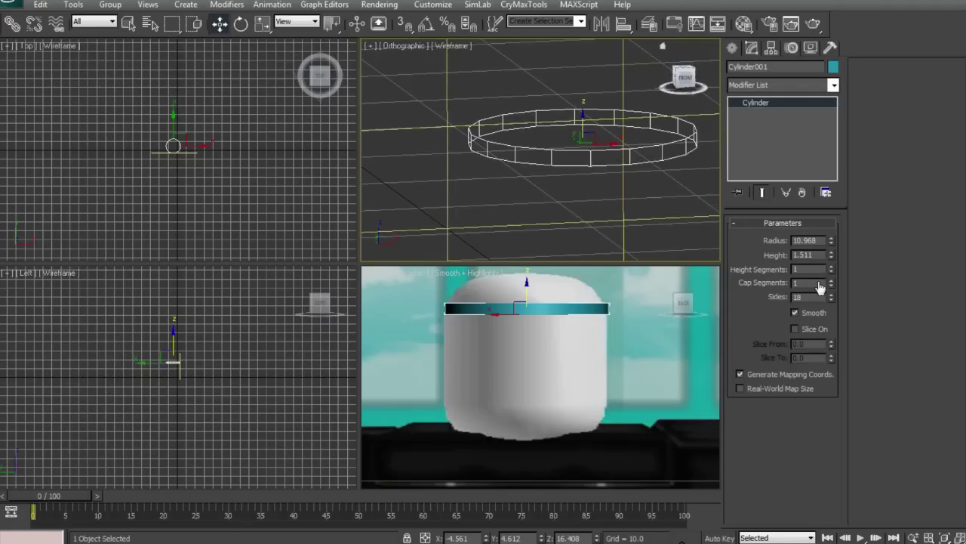
Nudge the cylinder sideways and down to line up with the head's edges, at about -4.33 on X and 16.18 on Z.
middle_drag(470, 317, 468, 349)
scroll(484, 355, up, 4)
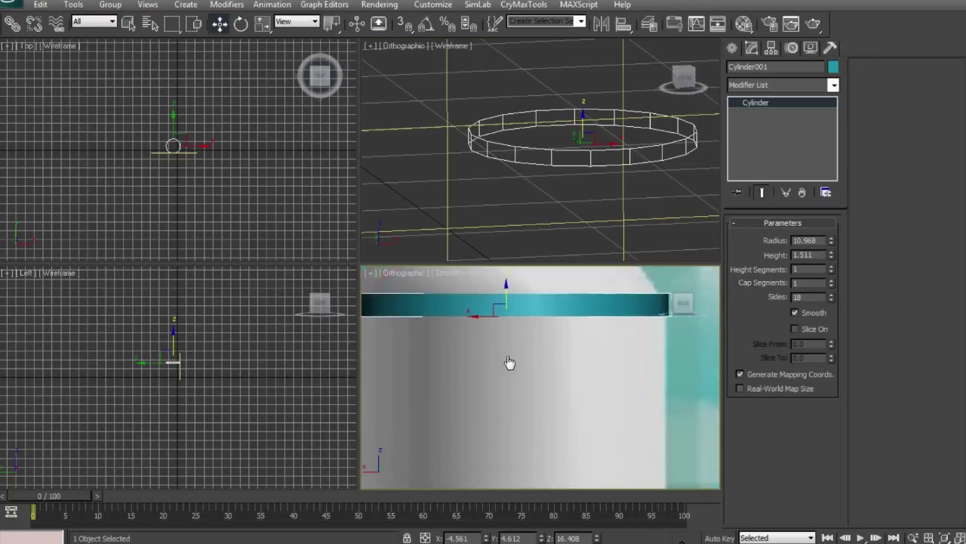
middle_drag(511, 373, 502, 395)
scroll(528, 376, down, 2)
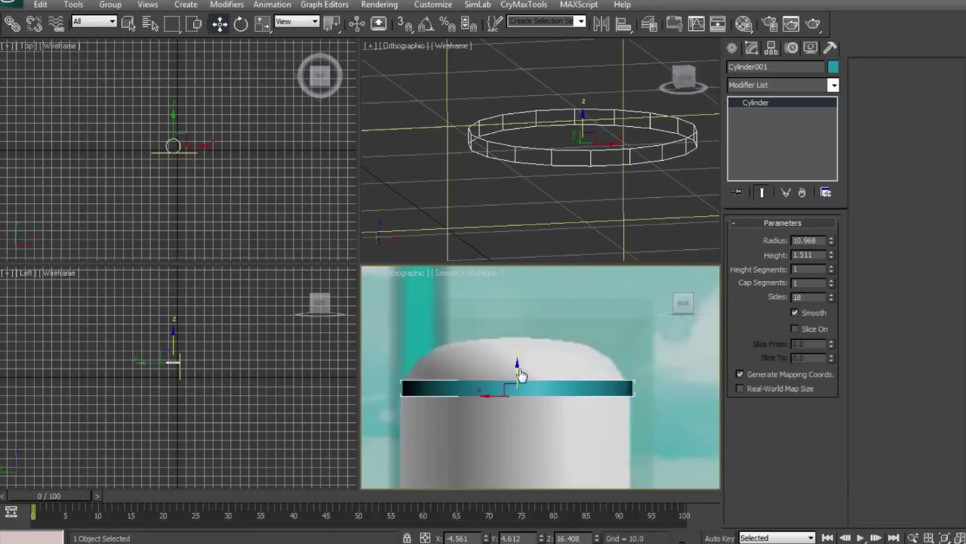
drag(521, 375, 481, 406)
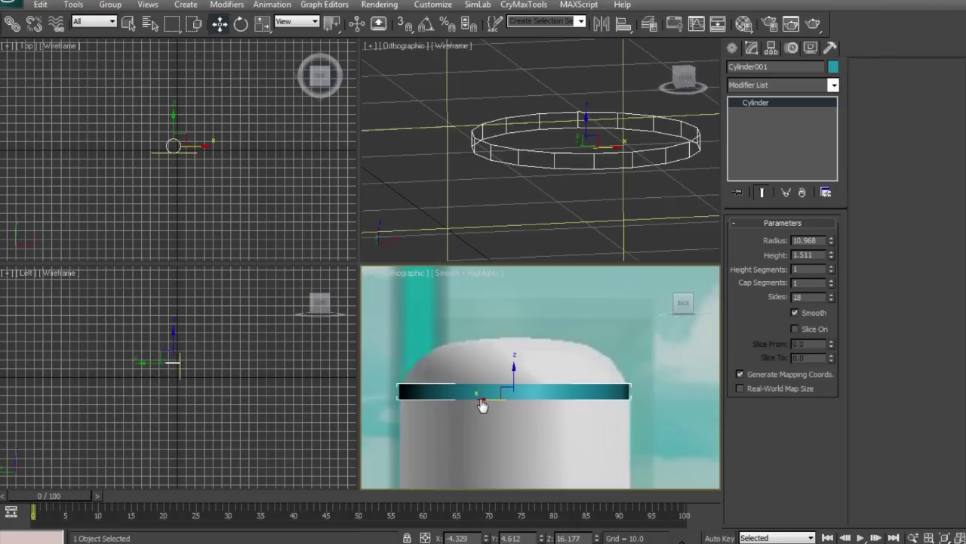
Apply an Edit Poly modifier to the cylinder and select its top cap polygon.
click(758, 86)
scroll(776, 96, down, 3)
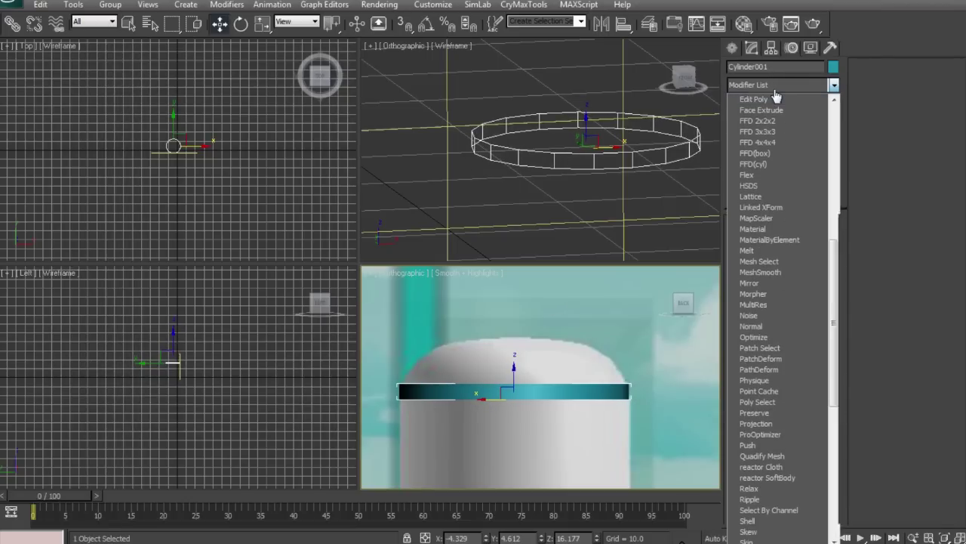
click(776, 98)
click(813, 328)
click(561, 134)
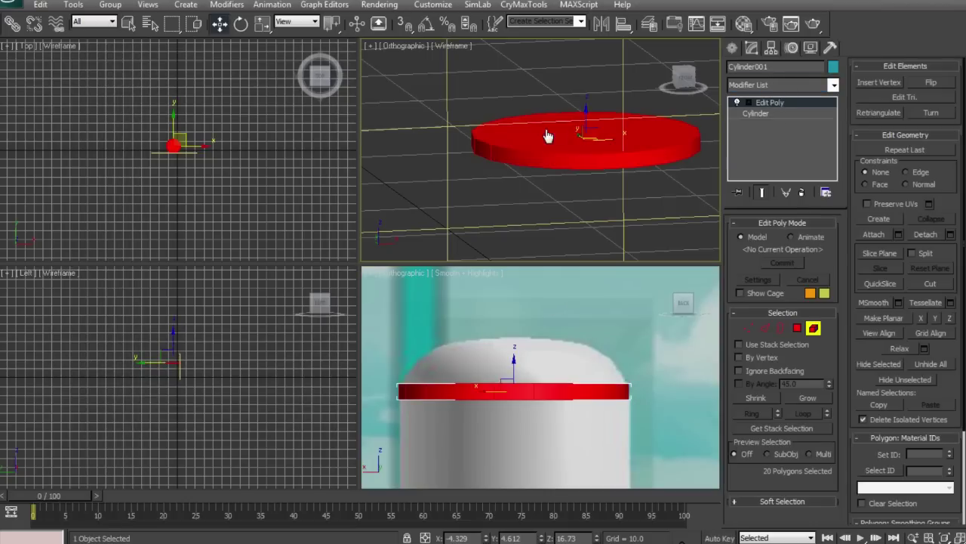
click(798, 328)
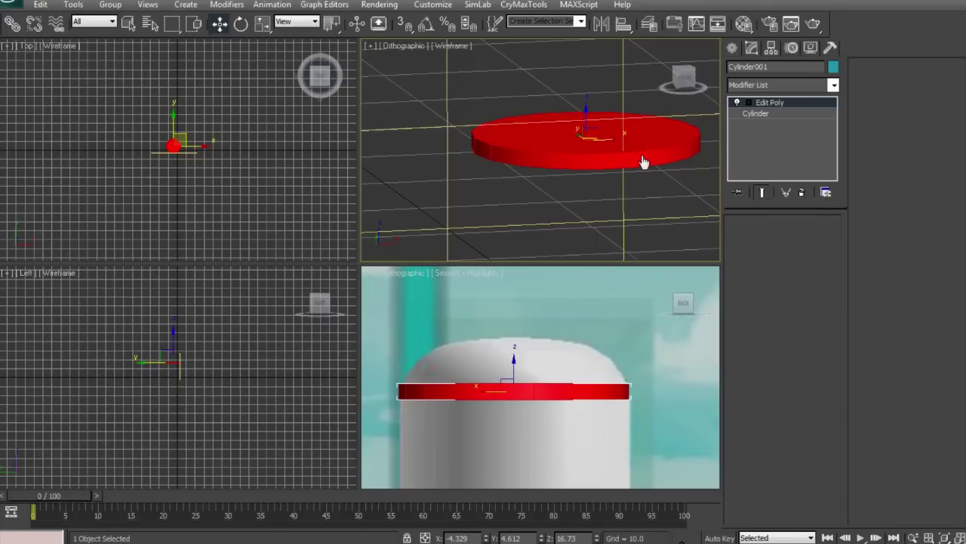
click(544, 144)
Extrude the cylinder's top cap polygon upward to add a second band over the head's upper curve.
shift+drag(588, 113, 594, 97)
click(566, 246)
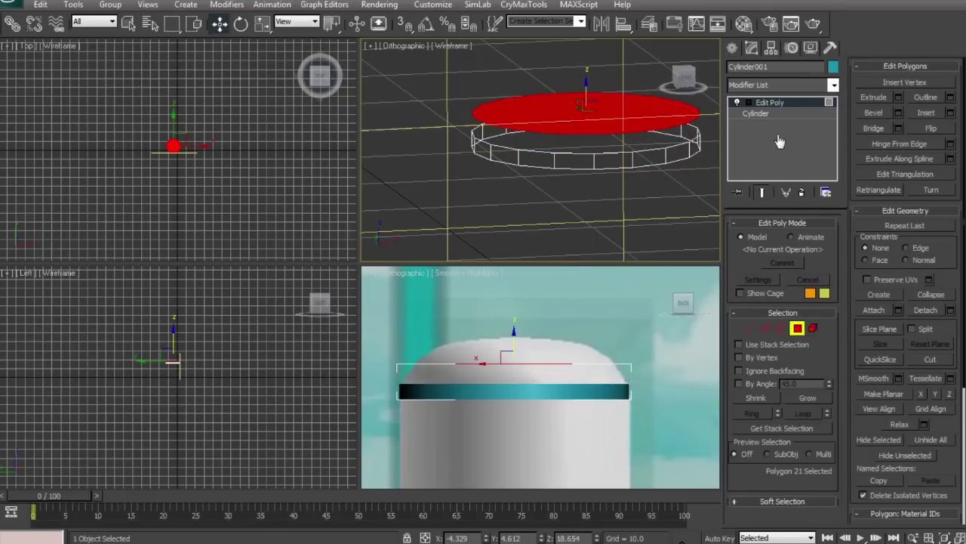
click(876, 99)
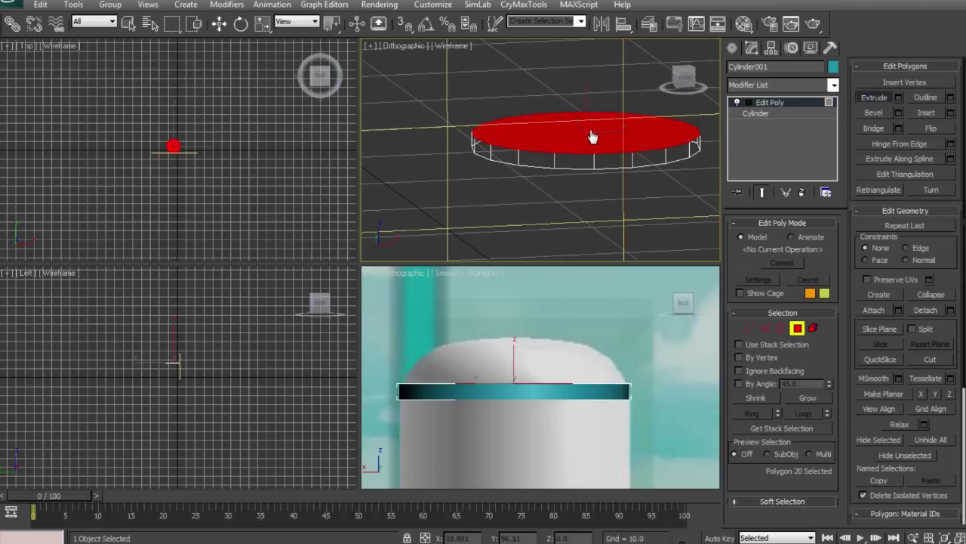
drag(592, 137, 600, 106)
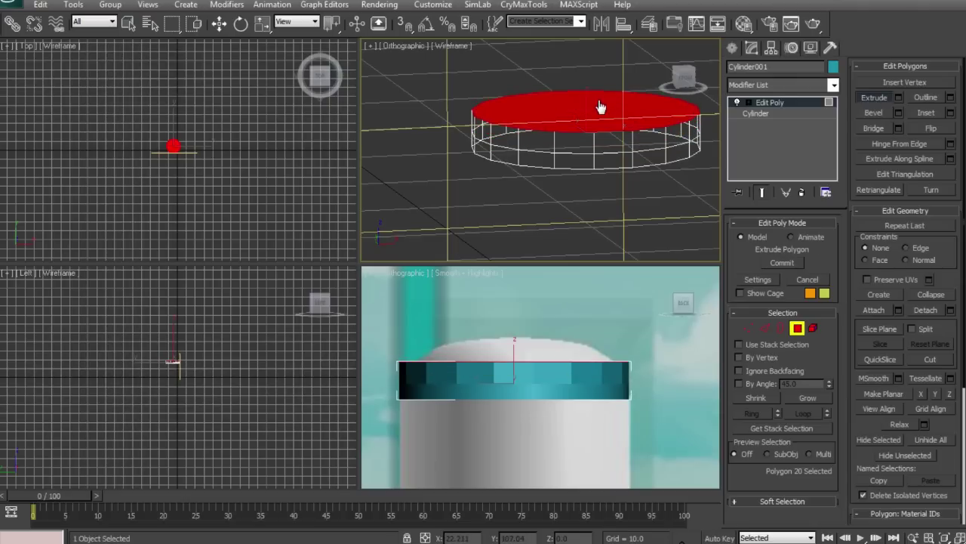
Scale the extruded top polygon down uniformly to match the head's curve and lower it to about 18.47 on Z.
middle_drag(514, 381, 521, 394)
key(r)
drag(513, 370, 492, 388)
click(509, 368)
key(ctrl+z)
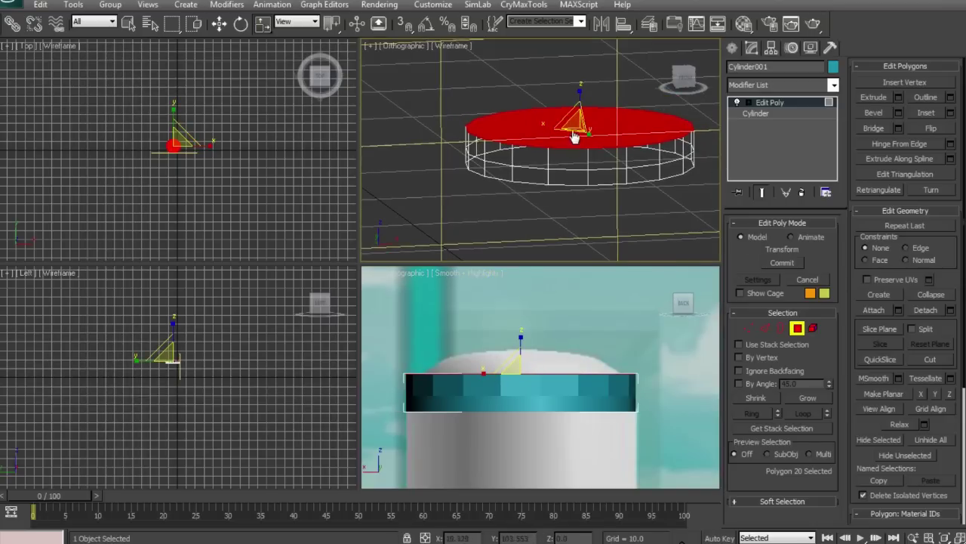
mouse_move(578, 129)
mouse_down()
mouse_move(569, 156)
mouse_move(592, 140)
mouse_up()
key(w)
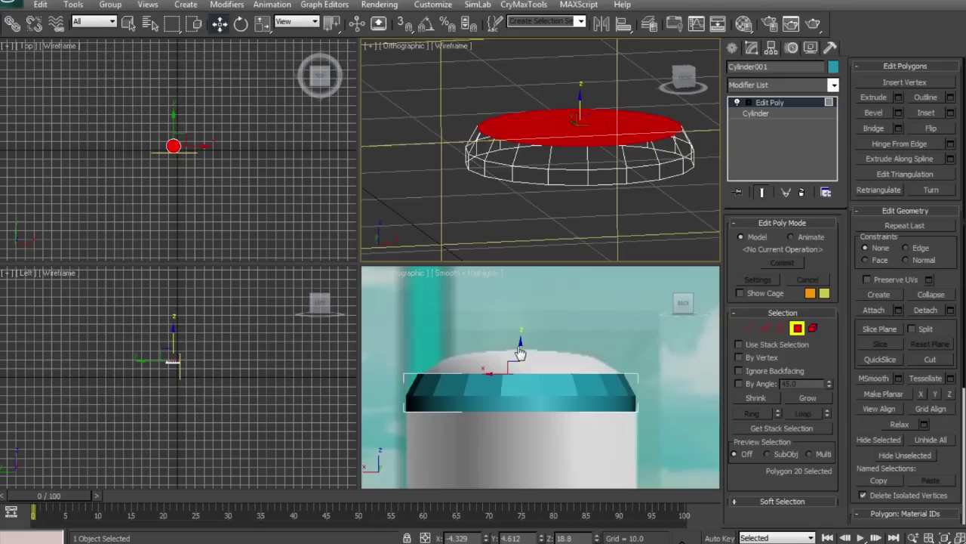
drag(524, 352, 521, 364)
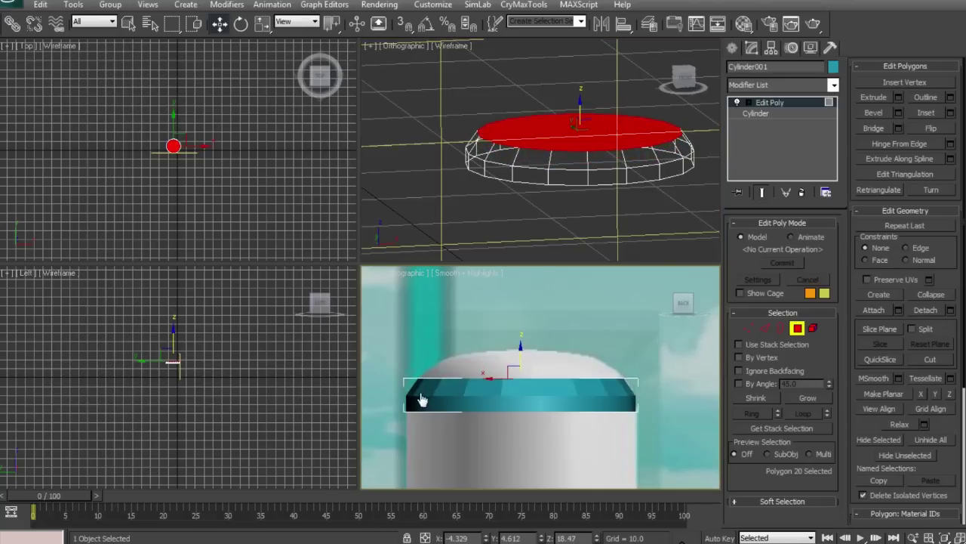
Select the middle ring of vertices and scale it slightly inward to round the band's profile.
click(748, 328)
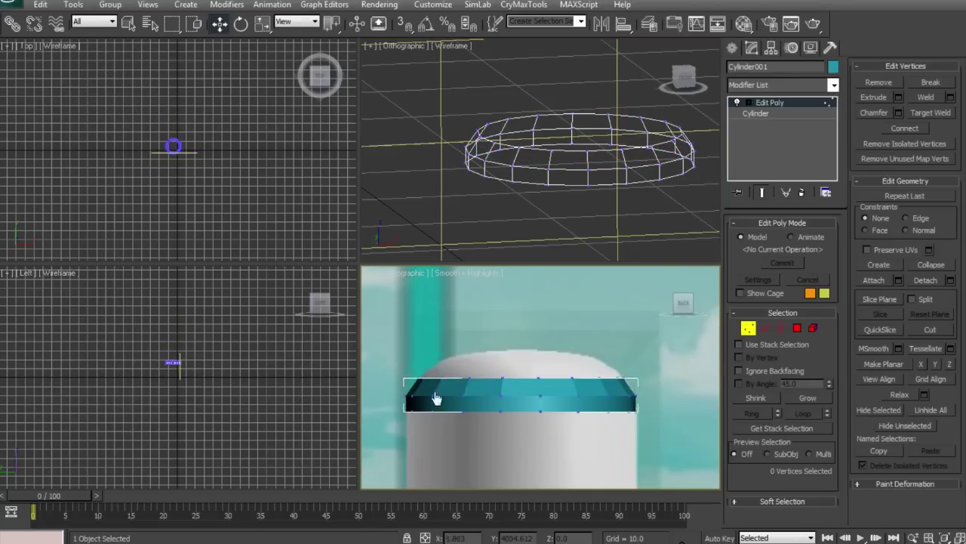
drag(678, 406, 674, 400)
key(r)
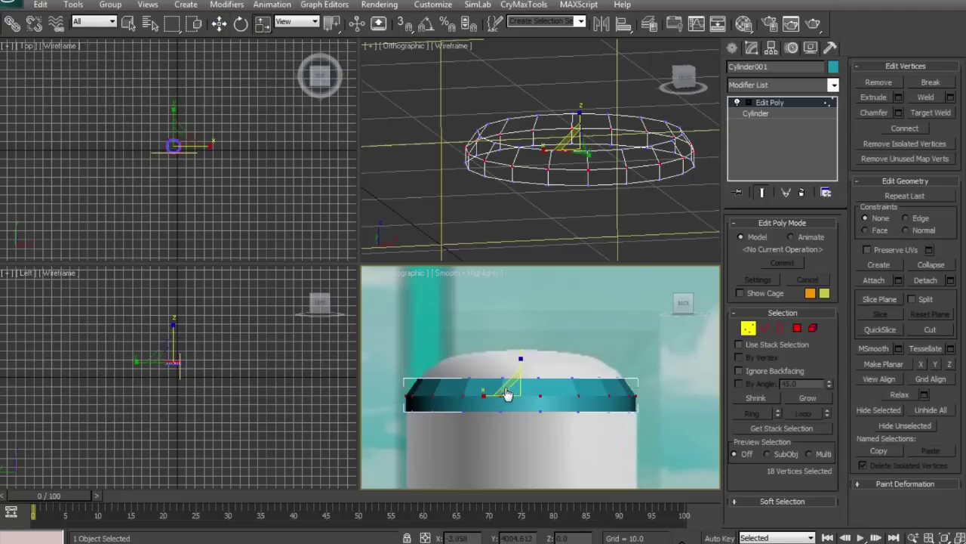
right_click(567, 168)
drag(578, 152, 629, 156)
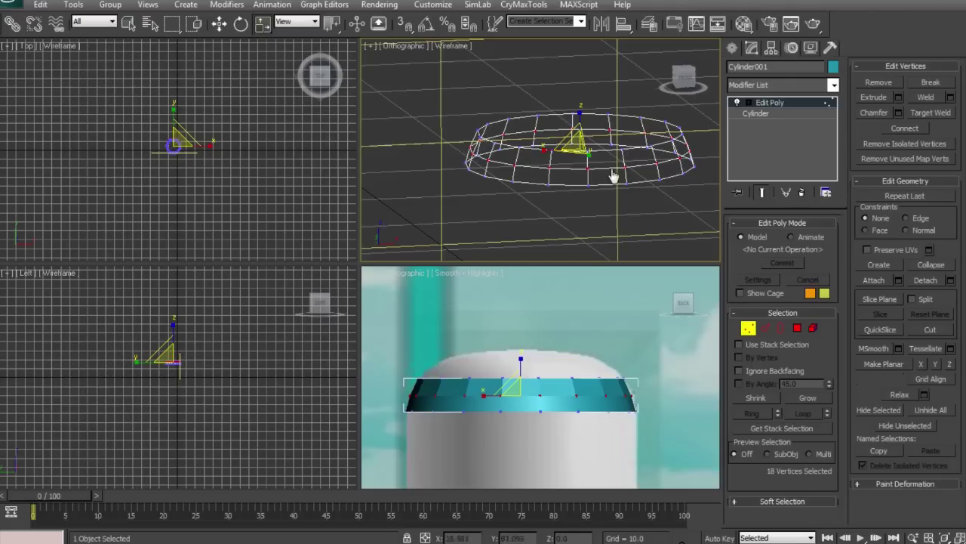
Select the top ring of vertices and scale it slightly inward to follow the head's outline.
right_click(666, 385)
right_click(536, 201)
drag(580, 134, 624, 138)
click(813, 328)
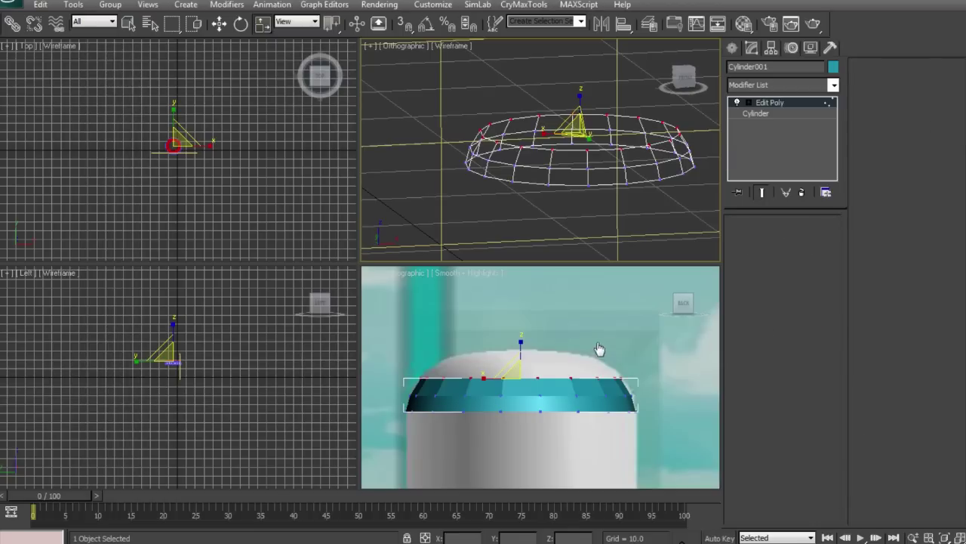
right_click(594, 362)
key(w)
shift+drag(518, 368, 531, 333)
click(565, 246)
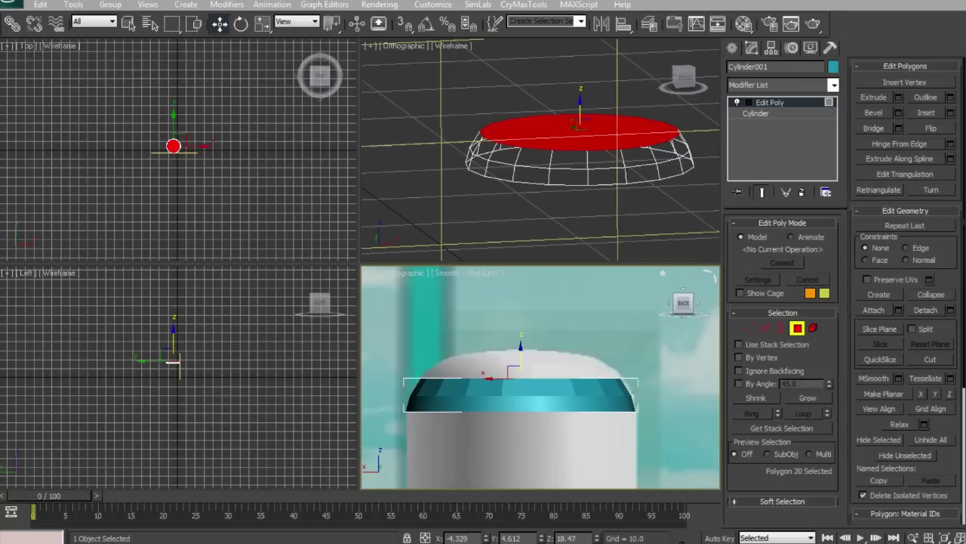
Extrude the top polygon upward to add a third band reaching almost to the top of the head.
scroll(520, 363, up, 4)
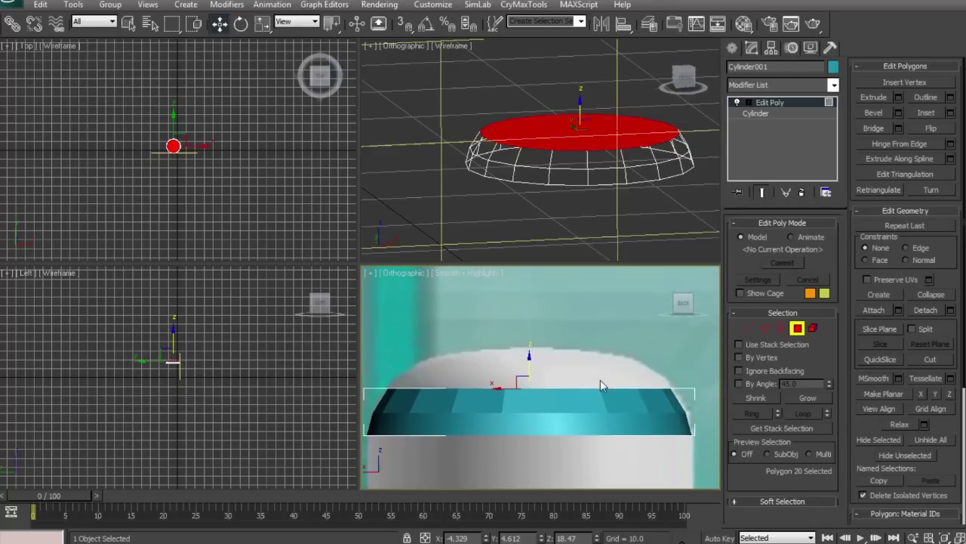
click(875, 98)
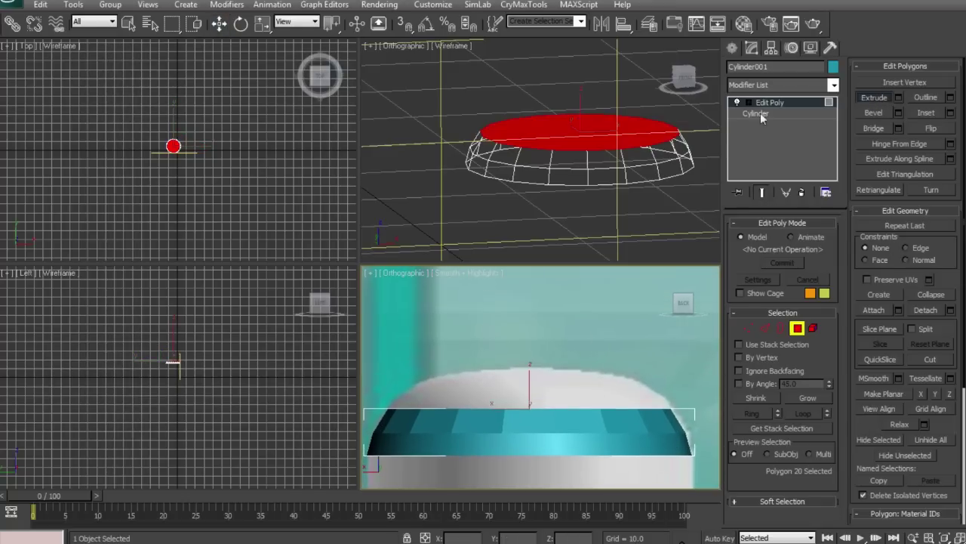
drag(574, 121, 587, 92)
Scale the new top polygon down uniformly and lower it slightly to follow the head's curved outline.
middle_drag(533, 403, 539, 396)
key(r)
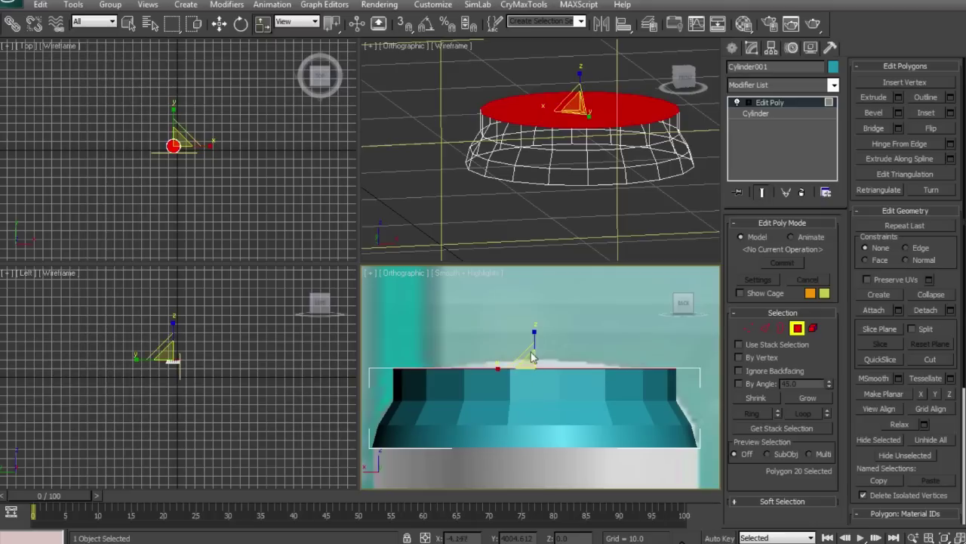
drag(527, 359, 508, 369)
middle_drag(571, 186, 573, 188)
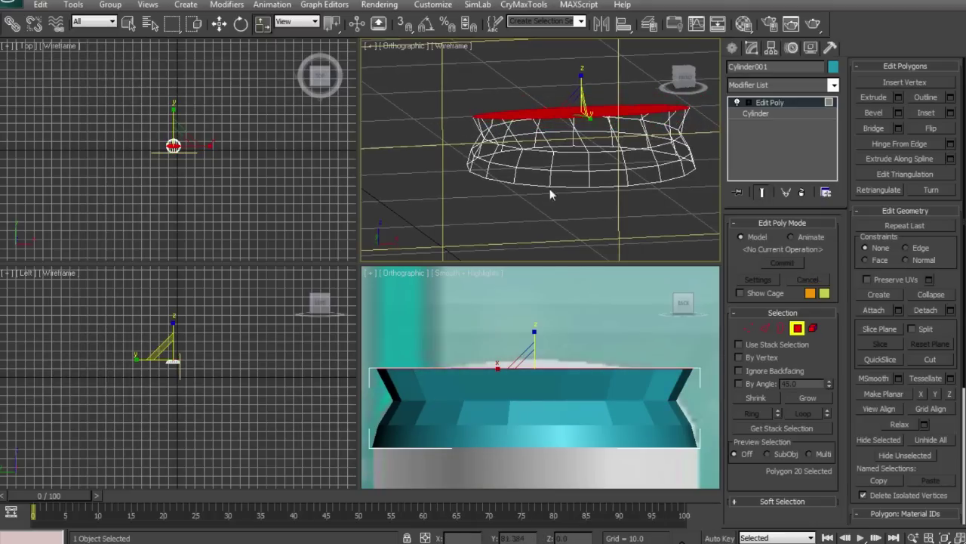
key(ctrl+z)
middle_drag(606, 163, 610, 164)
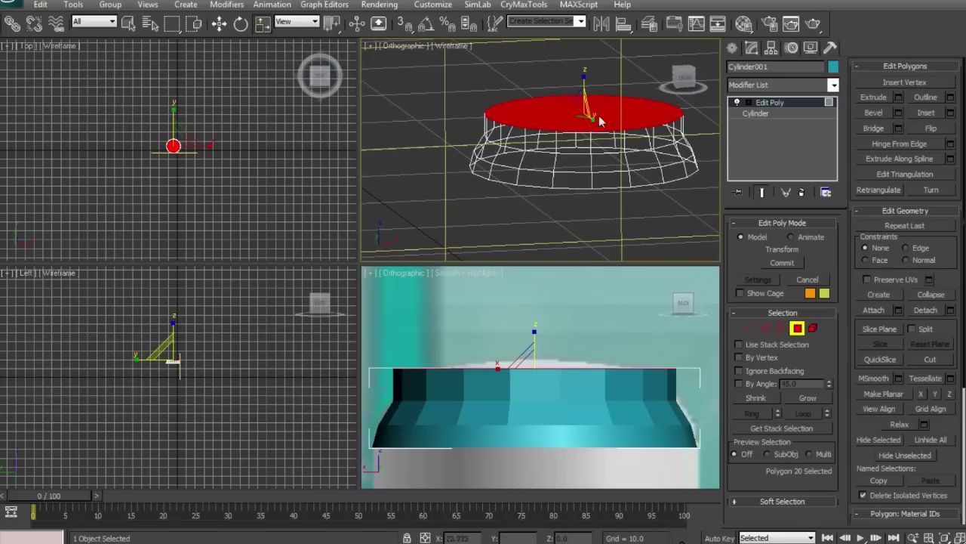
middle_drag(581, 118, 582, 121)
drag(581, 121, 582, 142)
key(w)
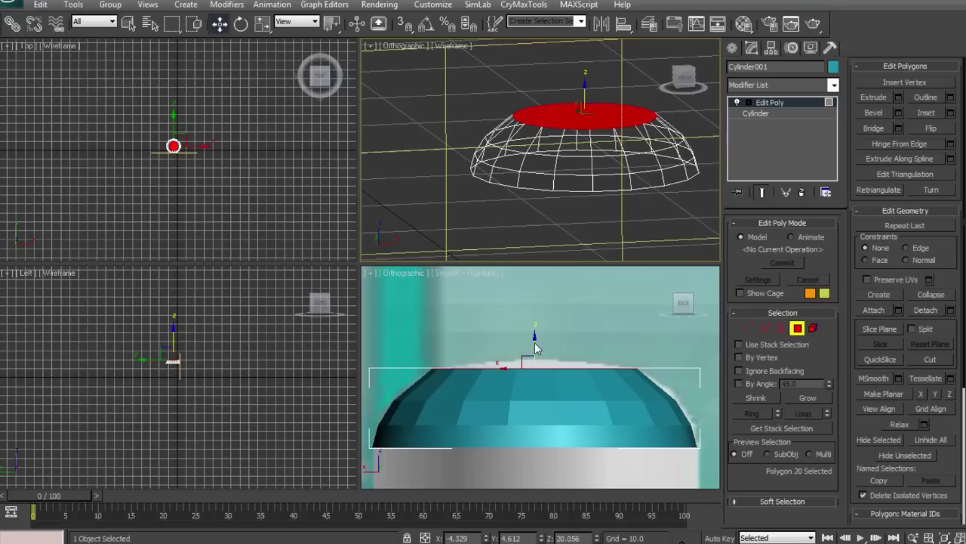
drag(538, 344, 538, 349)
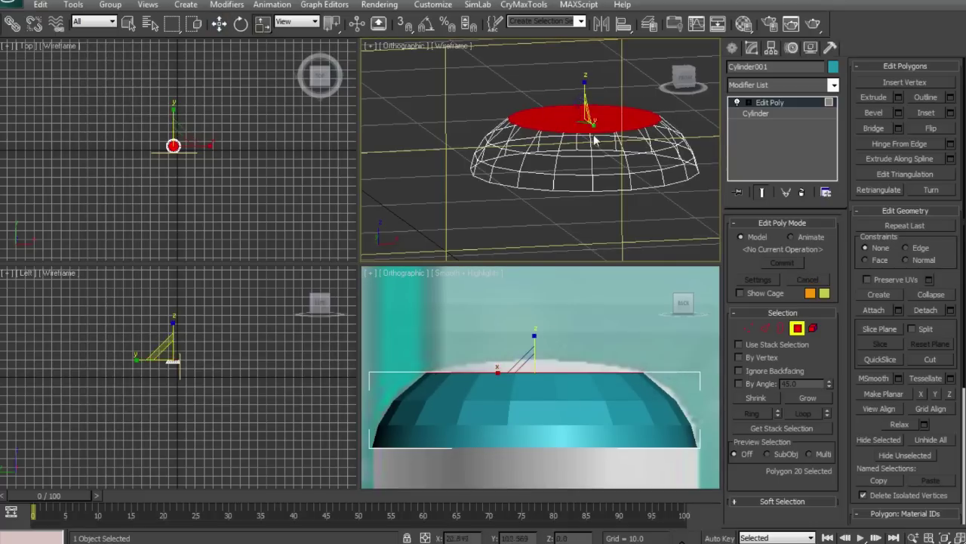
Extrude the top polygon upward once more to add a fourth band that closes the dome.
click(876, 99)
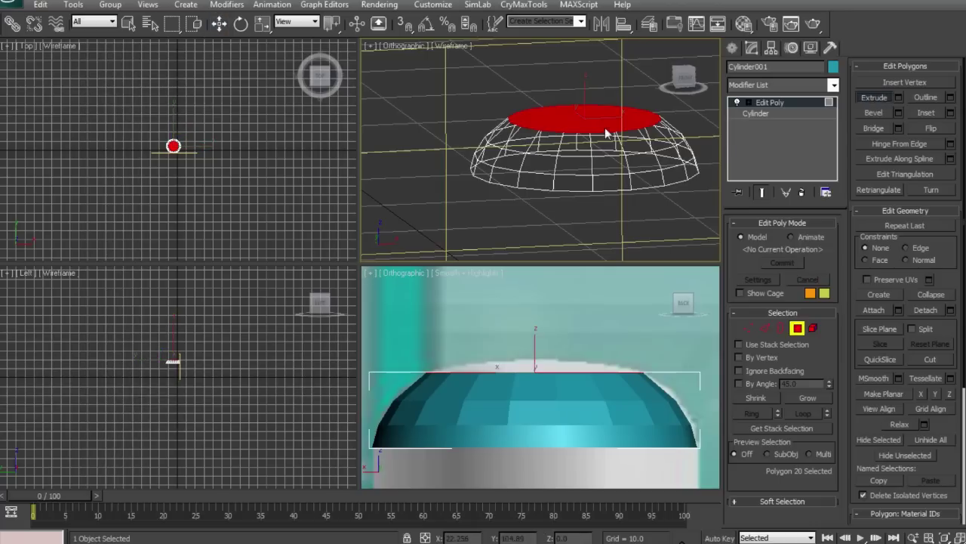
drag(570, 125, 573, 99)
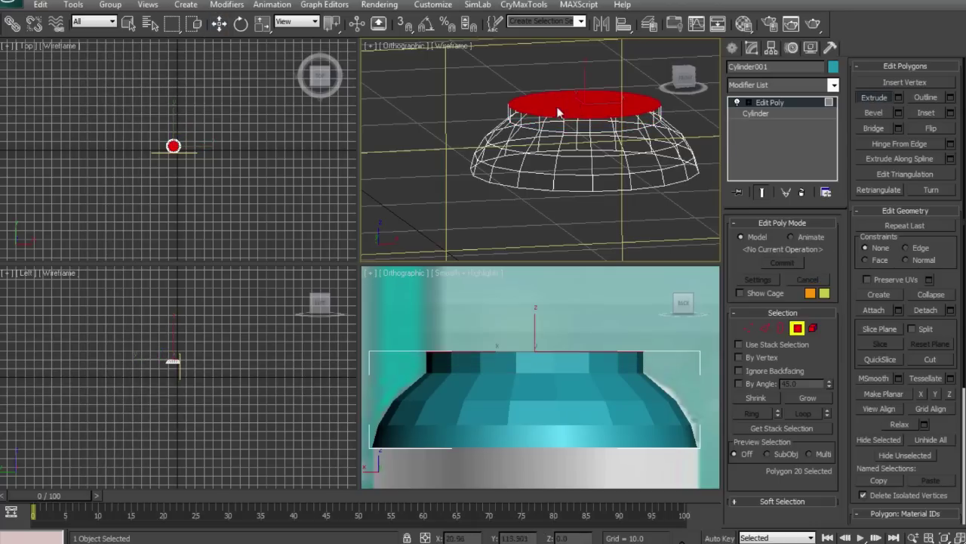
right_click(574, 98)
Scale the topmost polygon down uniformly to a small cap and adjust its height to the head's top.
key(r)
drag(582, 102, 551, 170)
key(w)
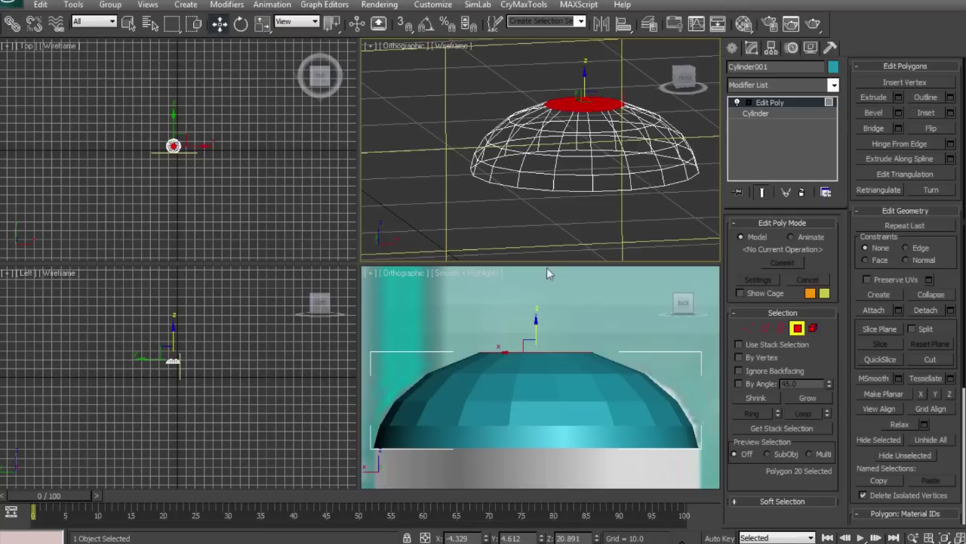
mouse_move(534, 330)
mouse_down()
mouse_move(533, 340)
mouse_move(539, 335)
mouse_up()
click(634, 320)
Select the vertex ring just above the dome's base and scale it slightly outward to meet the head's outline.
scroll(627, 344, down, 3)
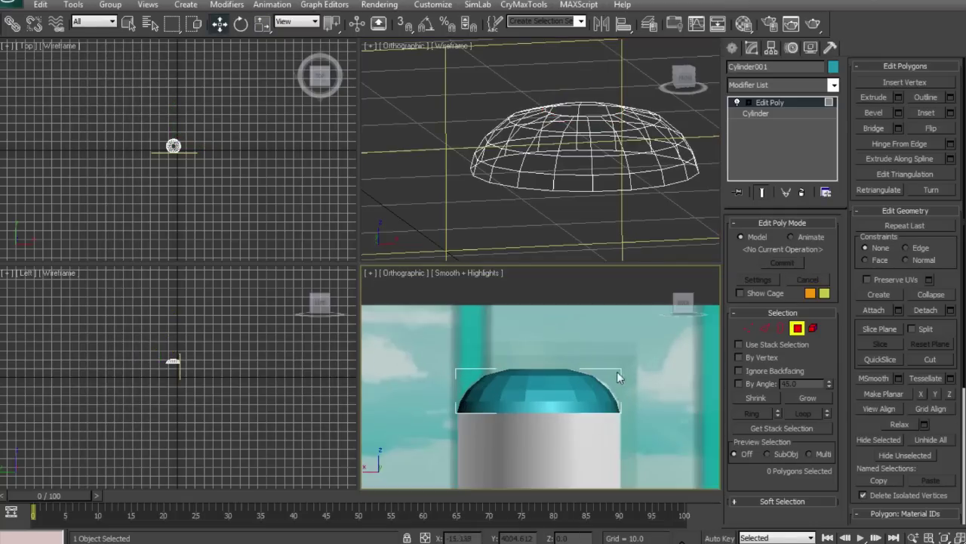
scroll(611, 345, up, 4)
middle_drag(591, 317, 569, 351)
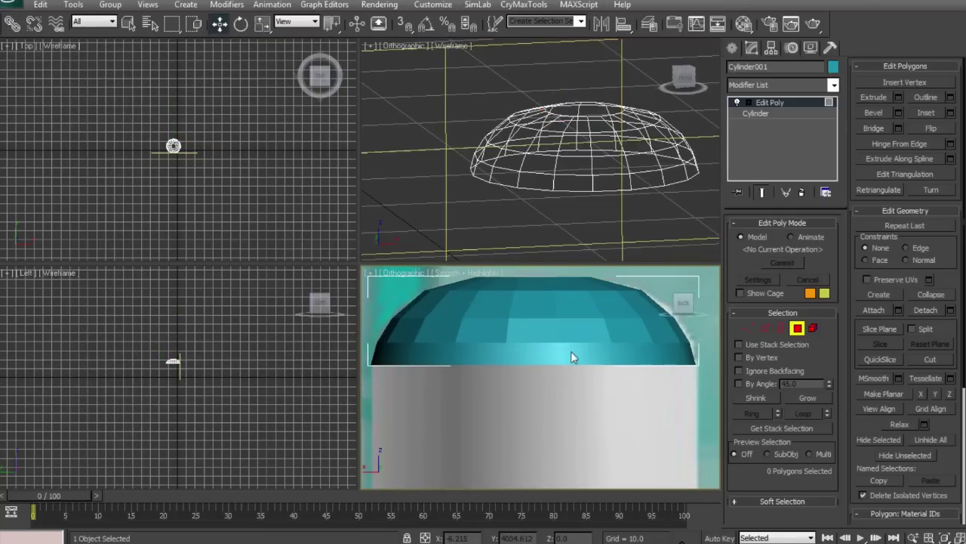
click(752, 327)
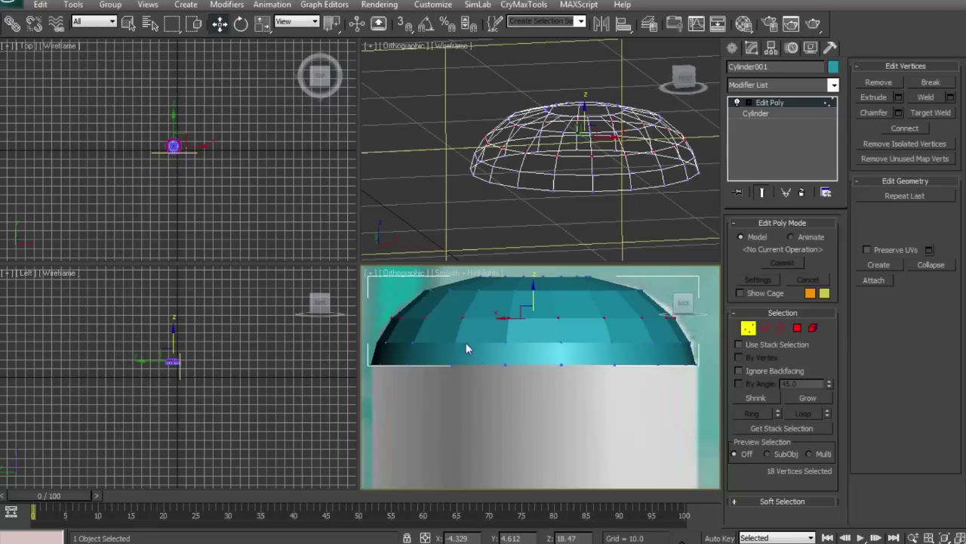
drag(551, 353, 712, 356)
key(r)
middle_drag(459, 352, 462, 354)
click(581, 150)
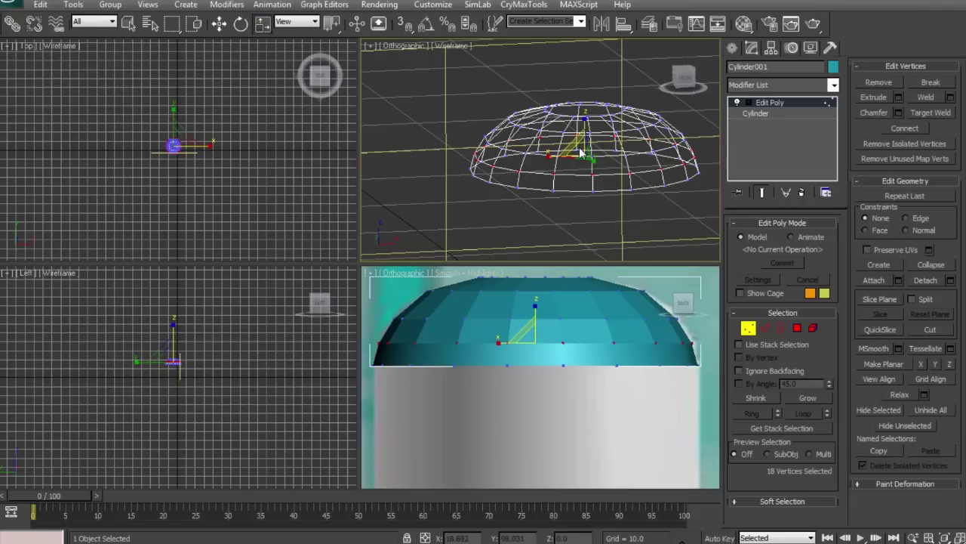
drag(585, 149, 568, 166)
Select the dome's bottom ring of vertices and scale it slightly inward to match the head's width.
right_click(490, 407)
click(489, 412)
scroll(495, 387, down, 2)
drag(371, 405, 681, 364)
middle_drag(641, 391, 636, 398)
key(z)
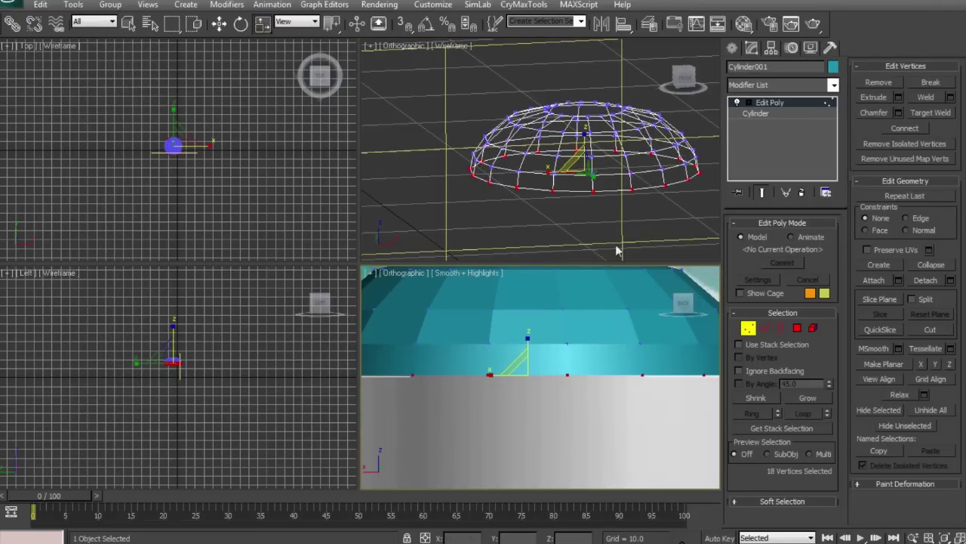
scroll(587, 367, down, 2)
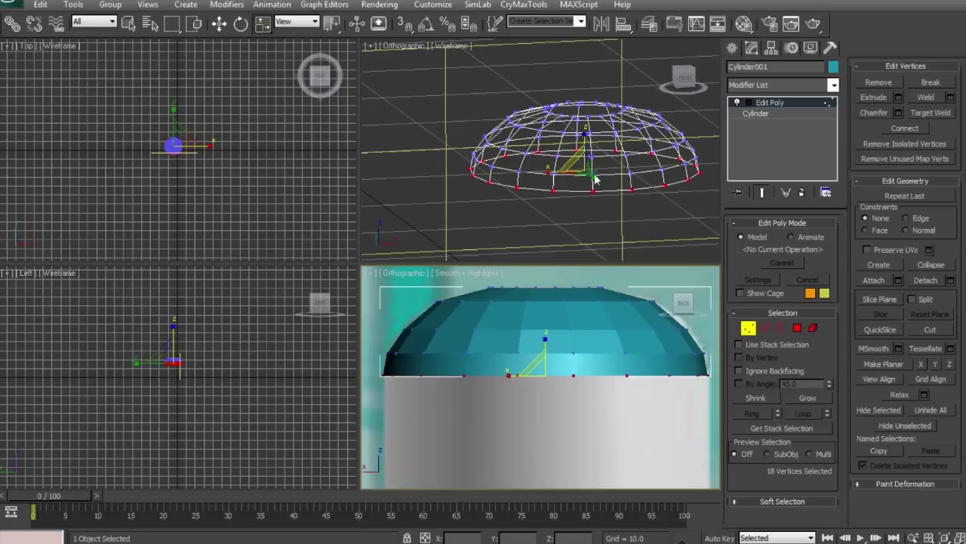
mouse_move(580, 171)
mouse_down()
mouse_move(583, 181)
mouse_move(597, 172)
mouse_up()
middle_drag(581, 303, 582, 250)
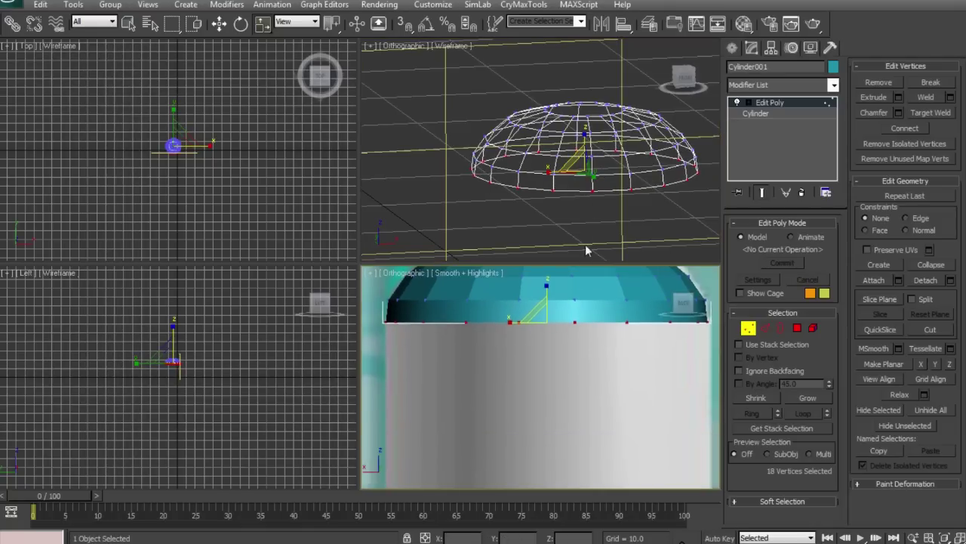
scroll(576, 296, down, 2)
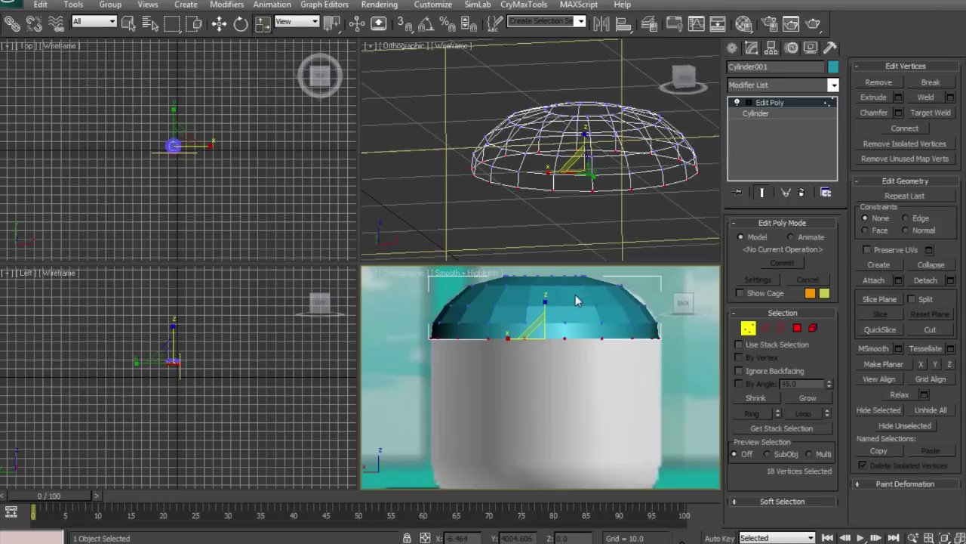
Examine the dome from several angles and compare its shape with the head in the reference image.
click(793, 327)
alt+middle_drag(596, 174, 601, 167)
drag(680, 78, 683, 84)
scroll(628, 132, down, 2)
middle_drag(628, 132, 557, 262)
scroll(585, 194, down, 6)
middle_drag(614, 113, 599, 170)
scroll(600, 171, up, 2)
scroll(596, 192, up, 4)
mouse_move(679, 72)
mouse_down()
mouse_move(689, 55)
mouse_move(679, 89)
mouse_up()
middle_drag(600, 163, 625, 16)
drag(623, 16, 566, 119)
click(679, 83)
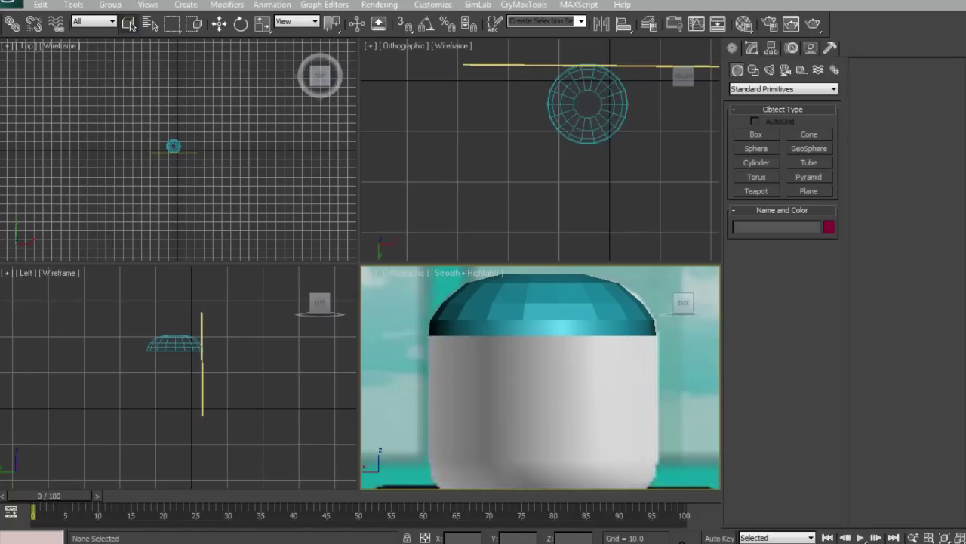
scroll(502, 276, up, 2)
scroll(505, 353, up, 4)
scroll(503, 346, down, 5)
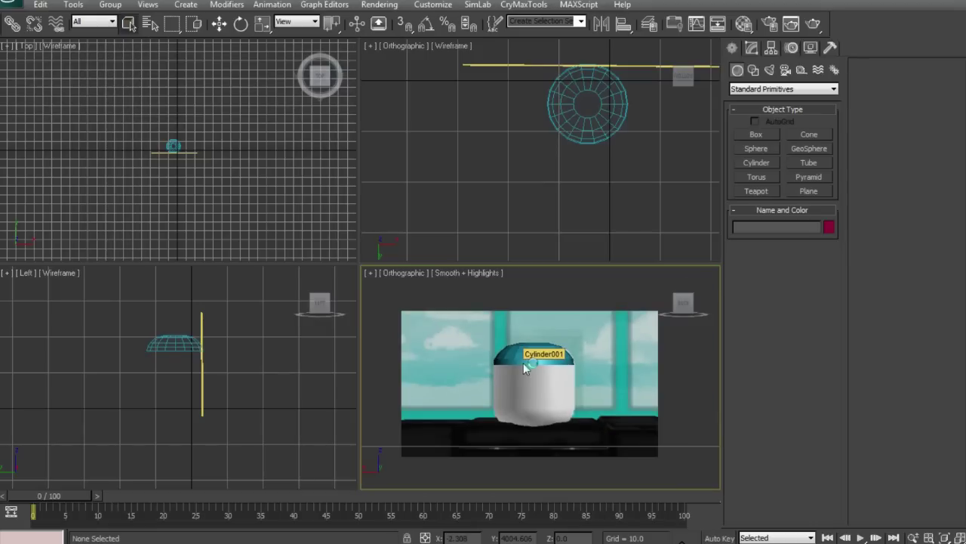
scroll(539, 393, up, 5)
scroll(545, 388, down, 4)
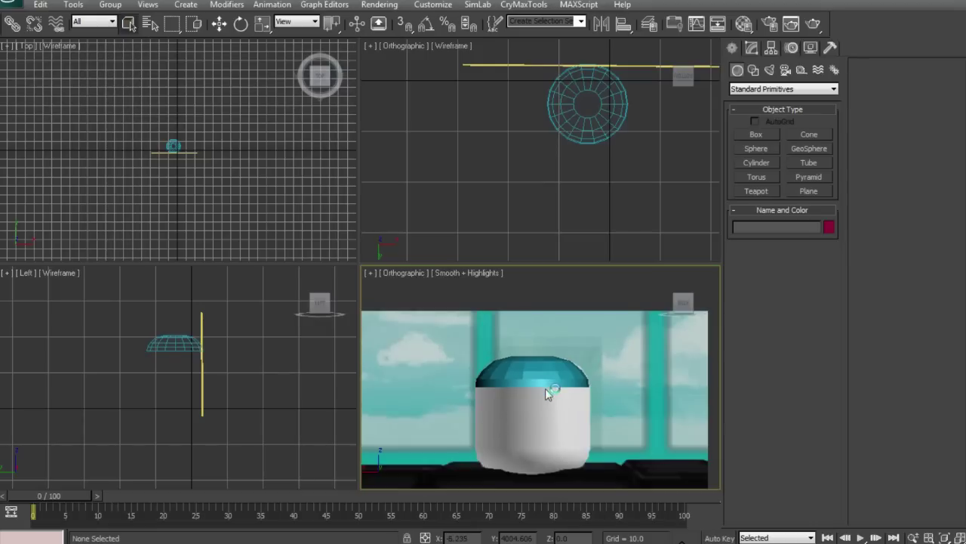
scroll(541, 389, up, 2)
Try placing a rotated duplicate of the dome above the original as a separate object, and delete that duplicate.
click(539, 389)
scroll(539, 388, down, 2)
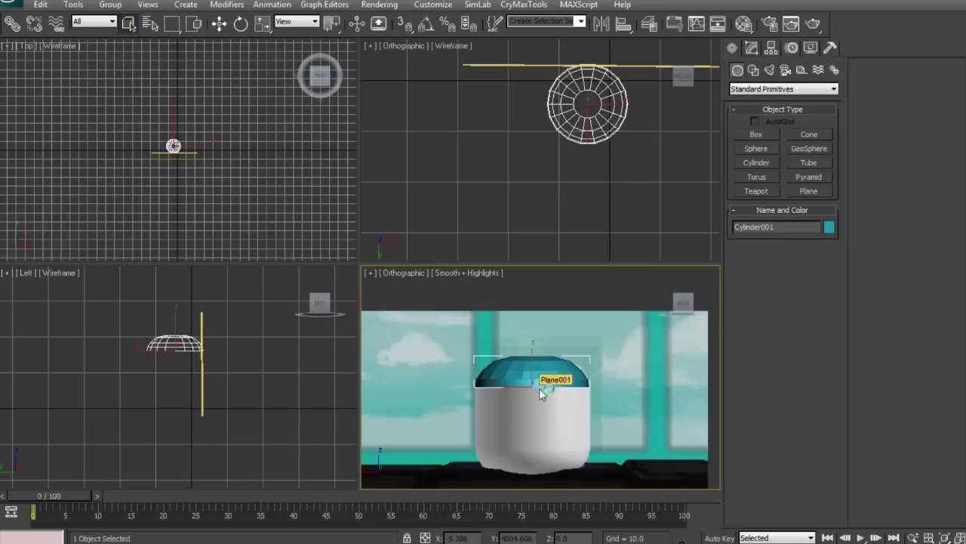
scroll(541, 370, up, 1)
key(e)
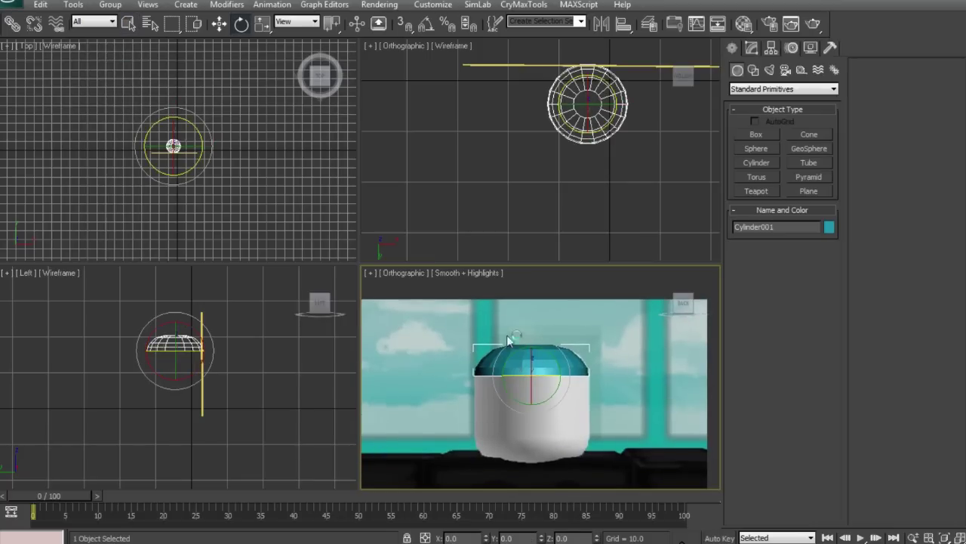
key(w)
shift+drag(536, 355, 534, 336)
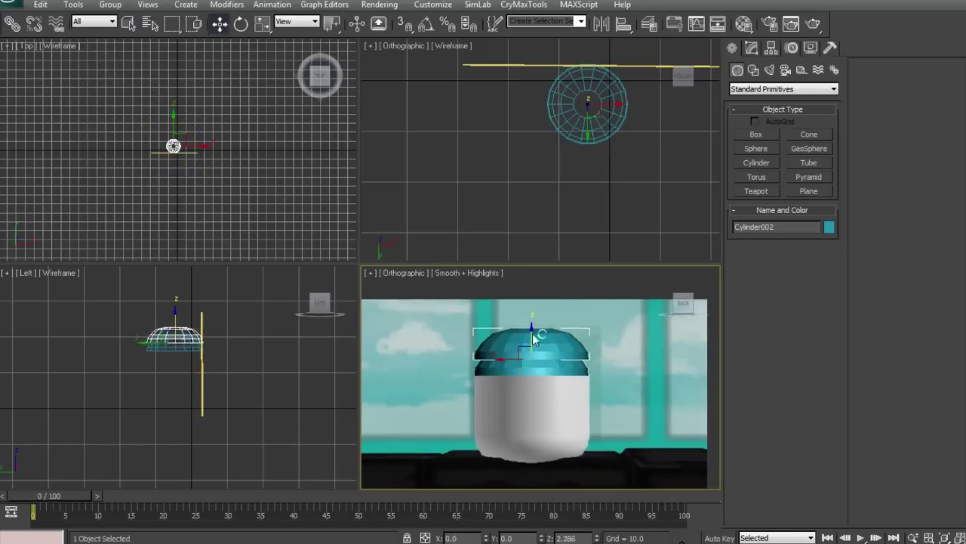
click(495, 338)
key(e)
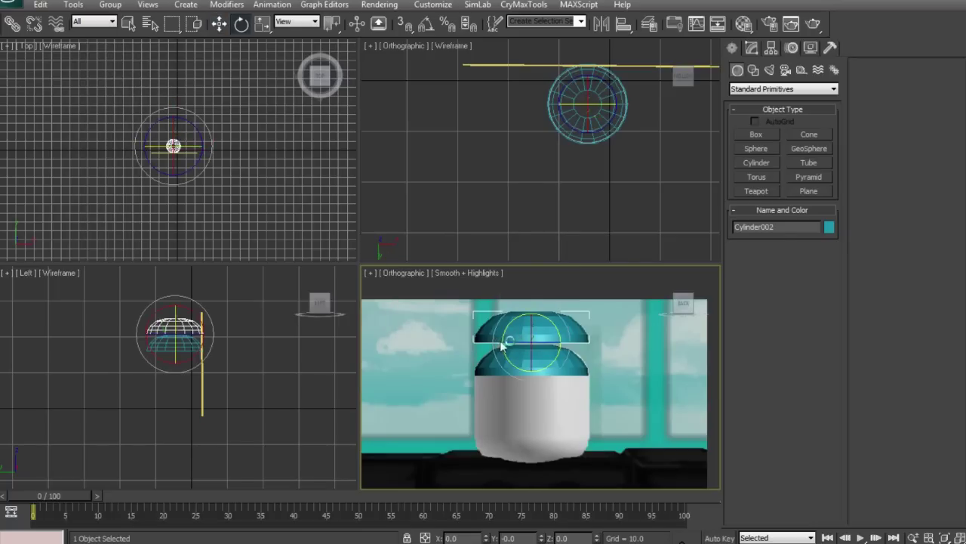
mouse_move(505, 342)
mouse_down()
mouse_move(665, 264)
mouse_move(797, 223)
mouse_move(905, 141)
mouse_up()
key(Delete)
Select all polygons of the dome and clone them upward as an element of the same object.
scroll(594, 387, up, 3)
click(597, 338)
click(753, 48)
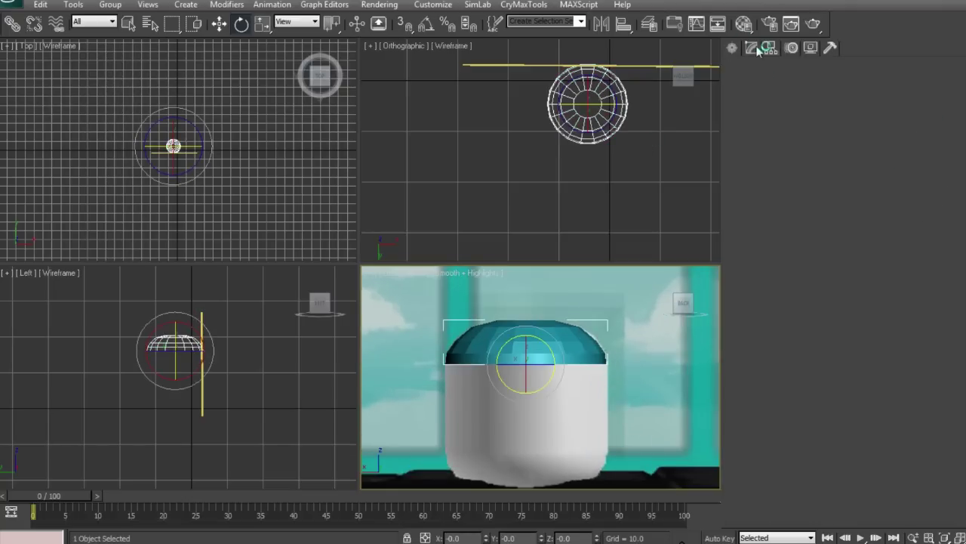
middle_drag(557, 230, 561, 218)
middle_drag(594, 287, 591, 297)
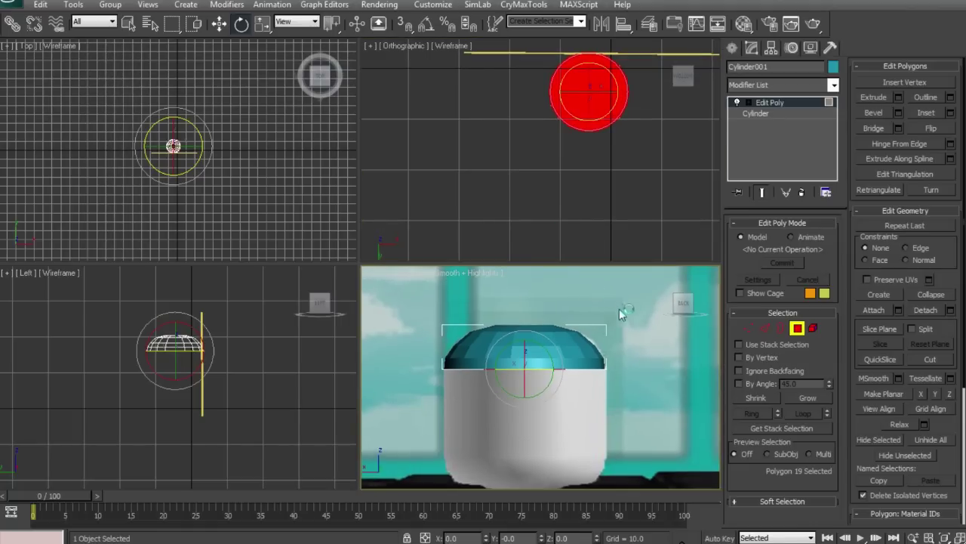
key(ctrl+a)
key(w)
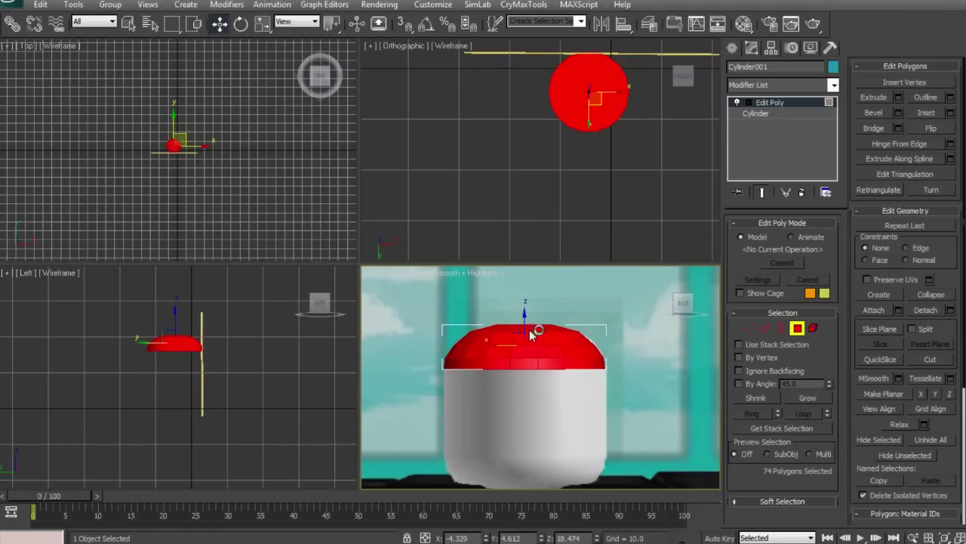
mouse_move(526, 325)
shift+mouse_down()
mouse_move(528, 395)
mouse_move(508, 492)
mouse_move(826, 425)
mouse_move(794, 253)
mouse_move(759, 291)
mouse_move(760, 274)
shift+mouse_up()
click(535, 292)
Turn the cloned dome upside down and move it down to match the bottom curve of the reference head.
key(e)
key(w)
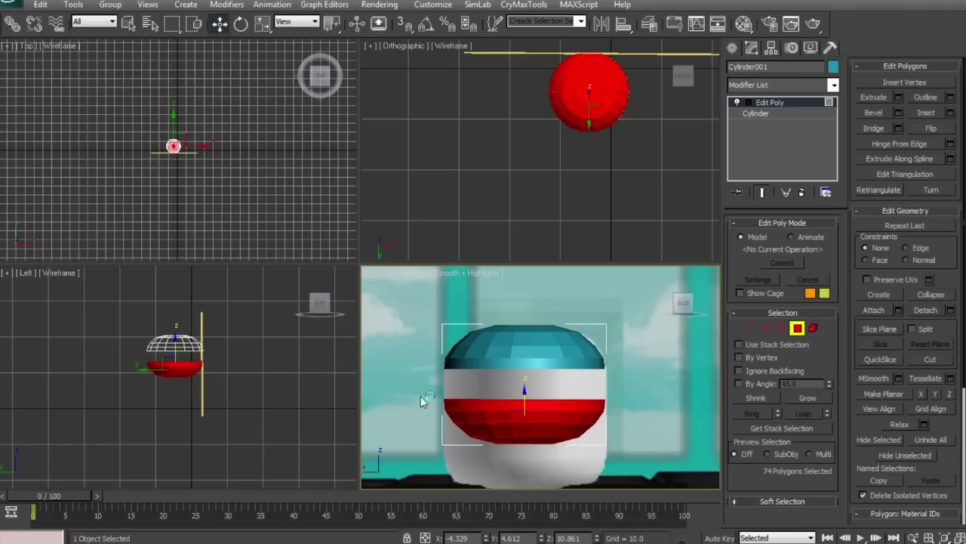
drag(527, 367, 539, 429)
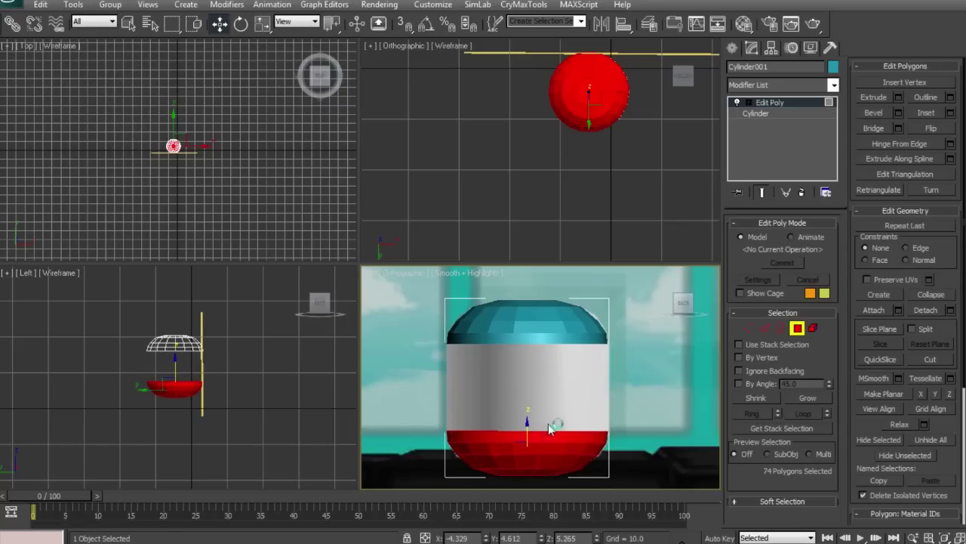
click(608, 373)
Extrude the flat top face of the lower dome upward to just below the upper dome.
scroll(304, 354, up, 5)
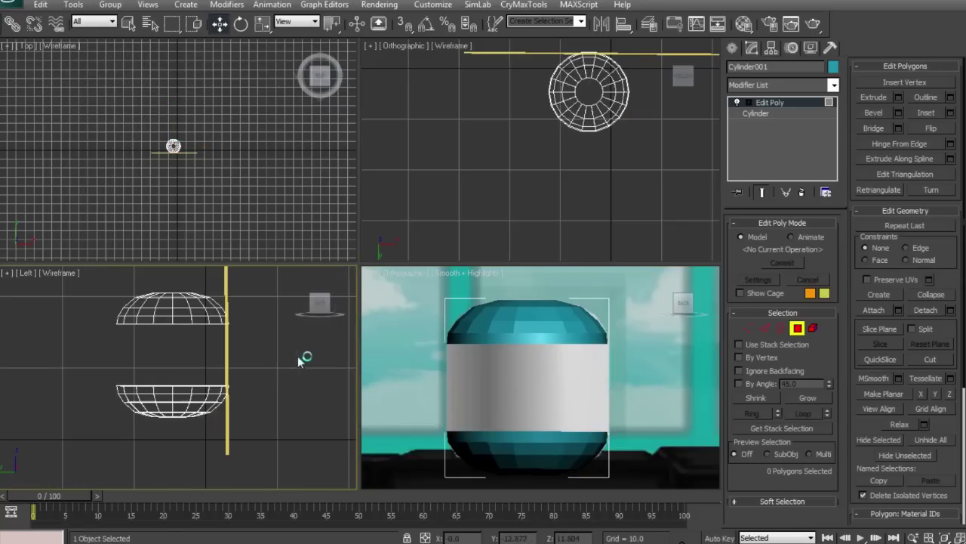
drag(318, 302, 324, 290)
click(218, 308)
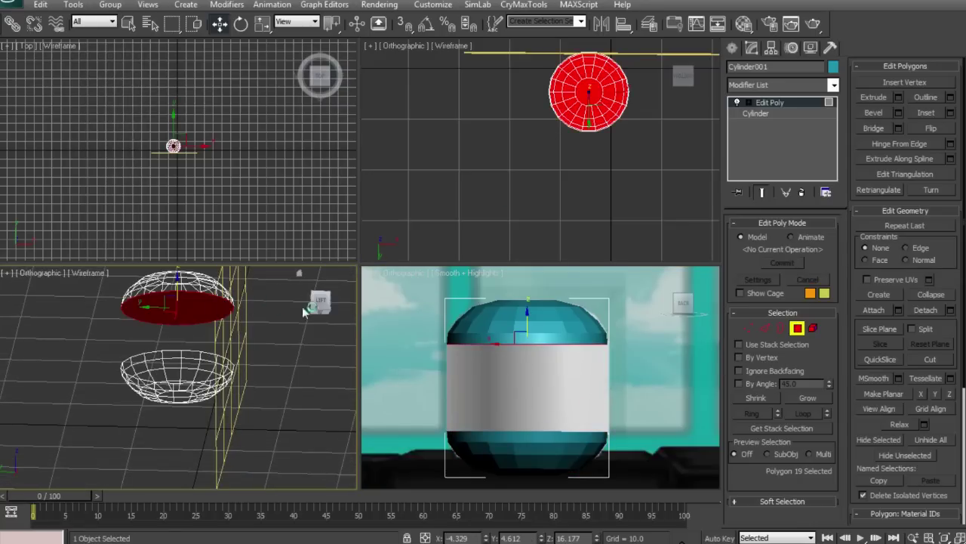
click(319, 302)
click(323, 300)
click(325, 296)
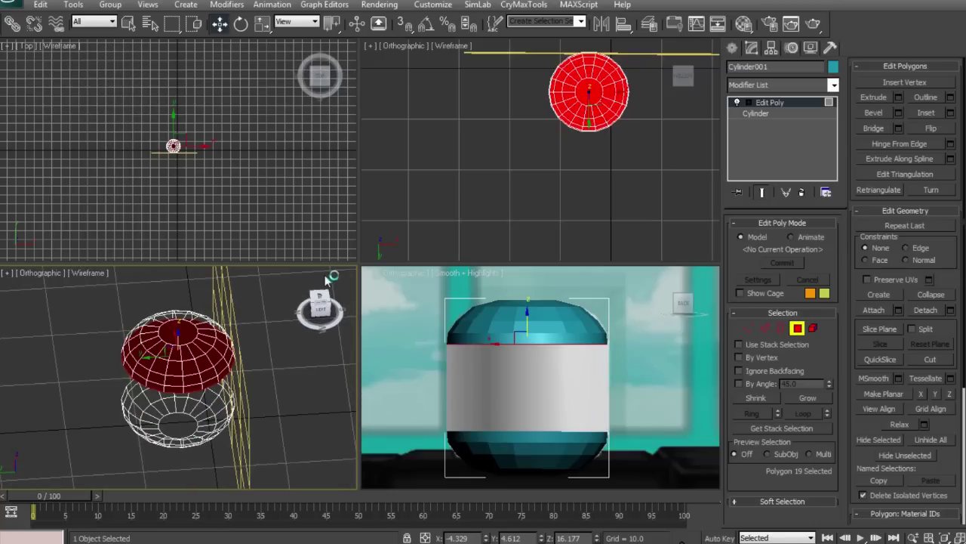
click(873, 99)
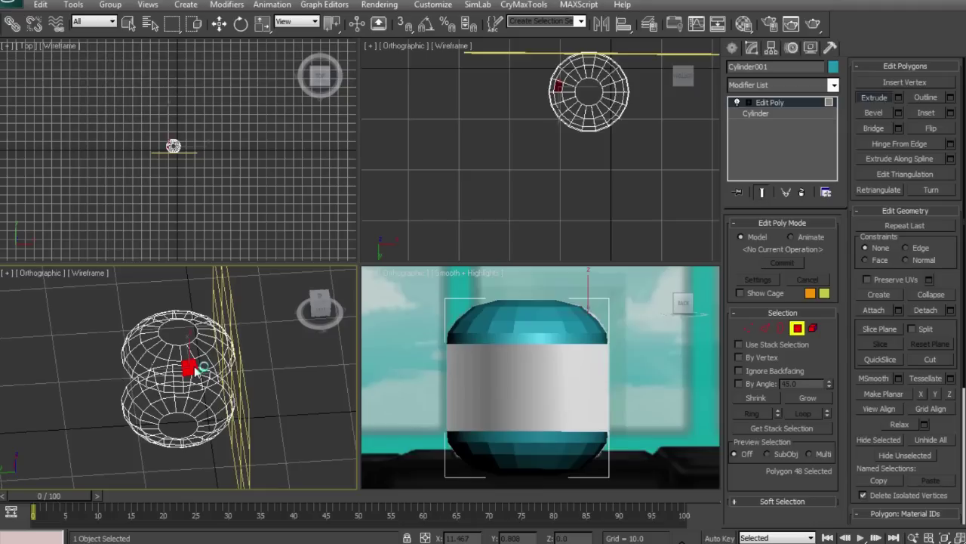
click(188, 415)
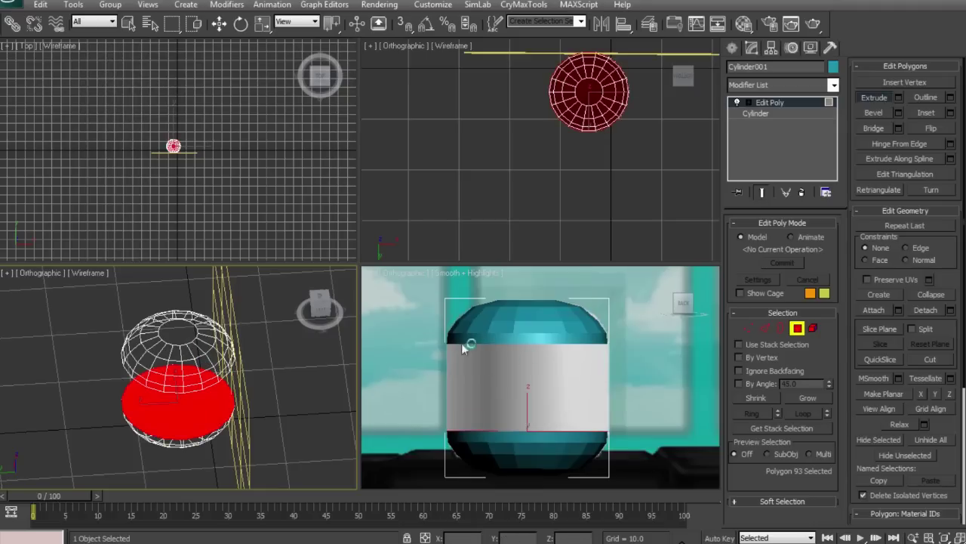
right_click(539, 436)
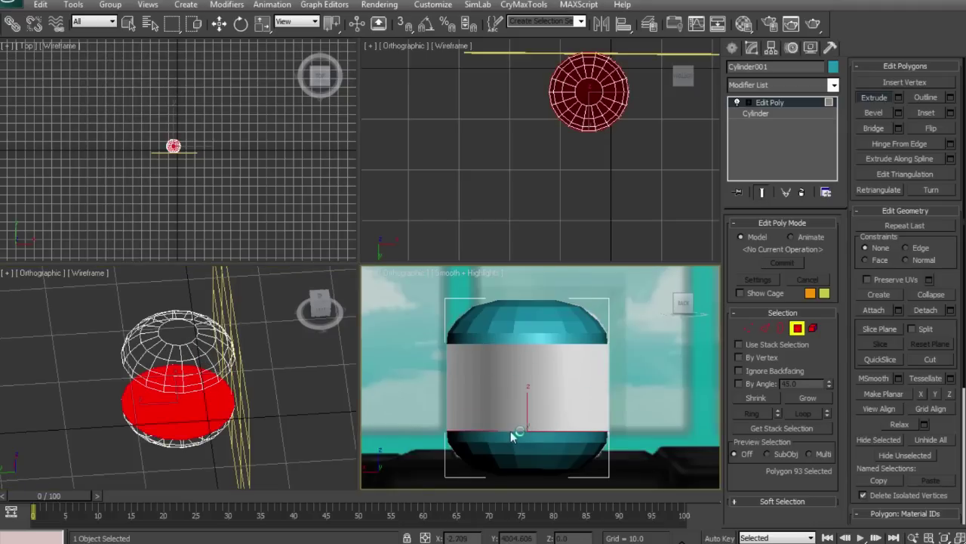
drag(511, 430, 512, 319)
Try bridging the upper dome's underside to the extruded face across the narrow gap, with a taper of 29.5.
click(320, 299)
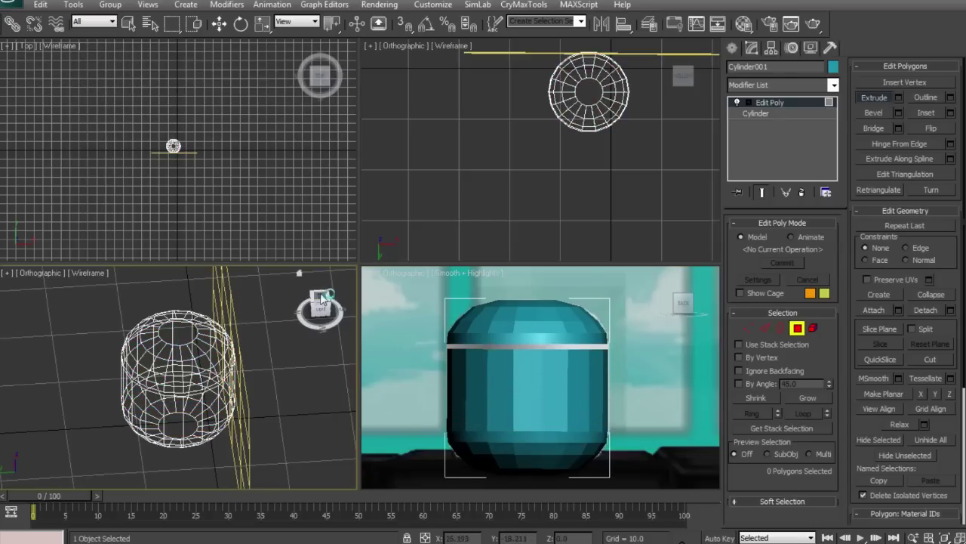
drag(320, 299, 325, 281)
scroll(229, 331, up, 4)
middle_drag(228, 330, 233, 385)
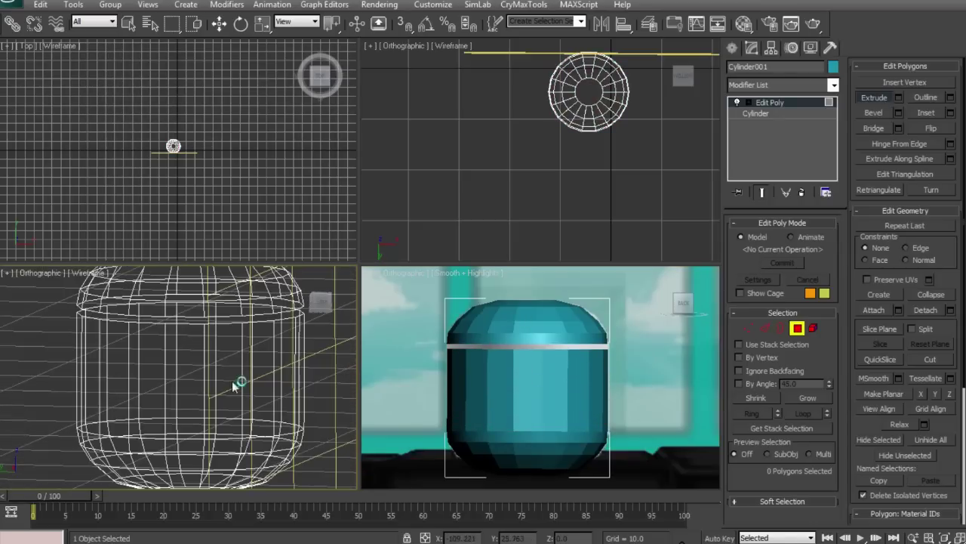
key(w)
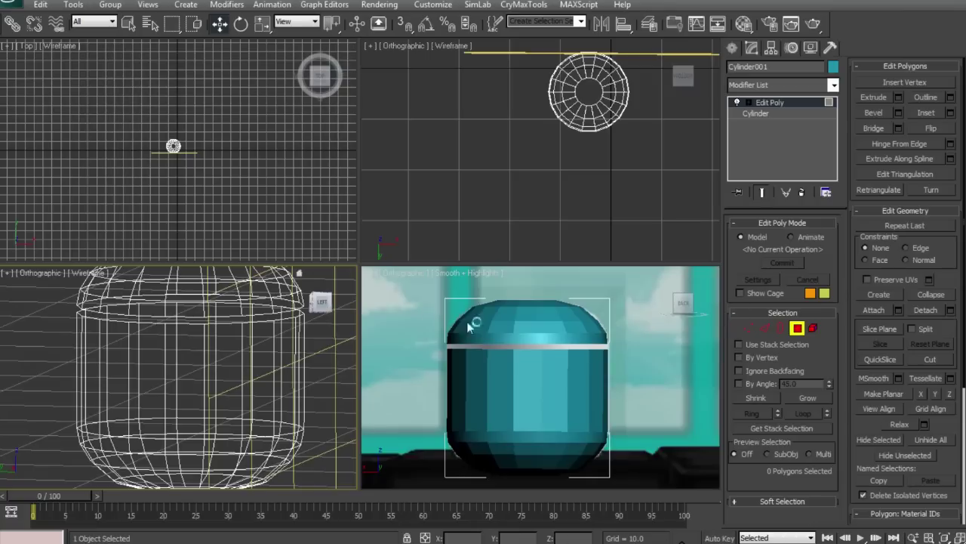
click(217, 303)
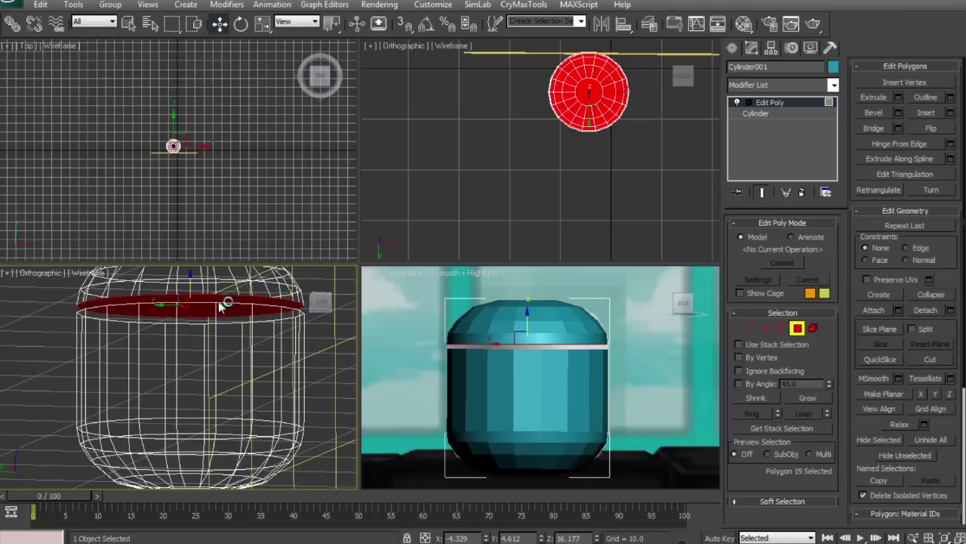
alt+middle_drag(219, 302, 249, 347)
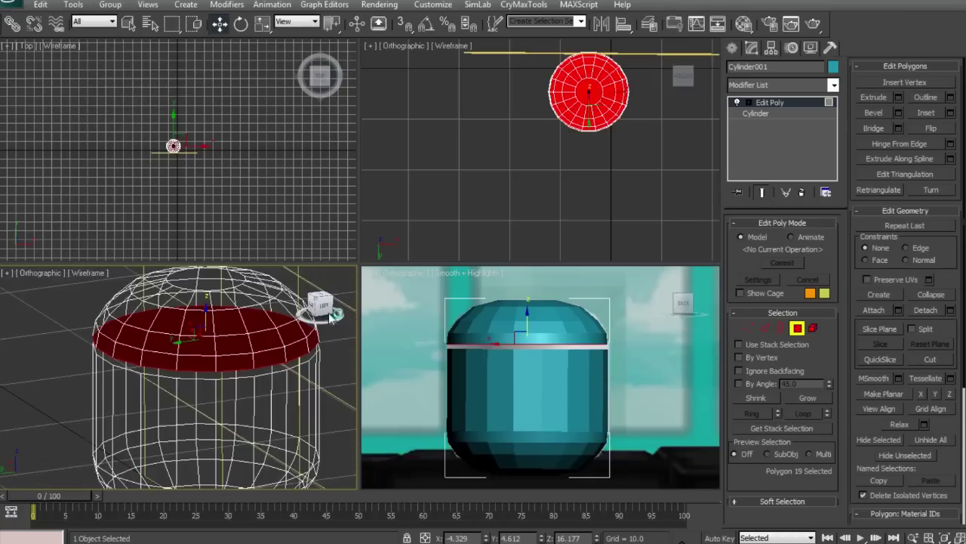
ctrl+click(252, 374)
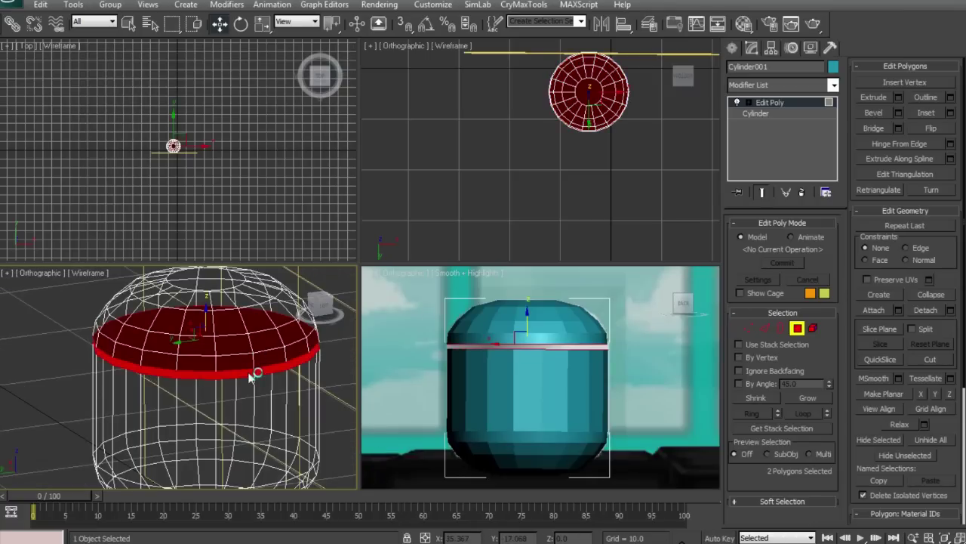
click(898, 128)
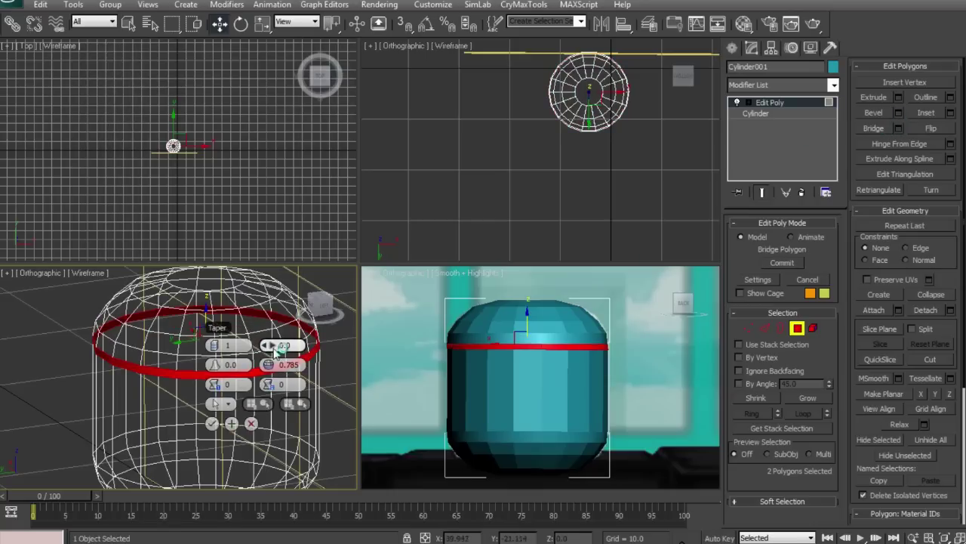
drag(276, 349, 321, 349)
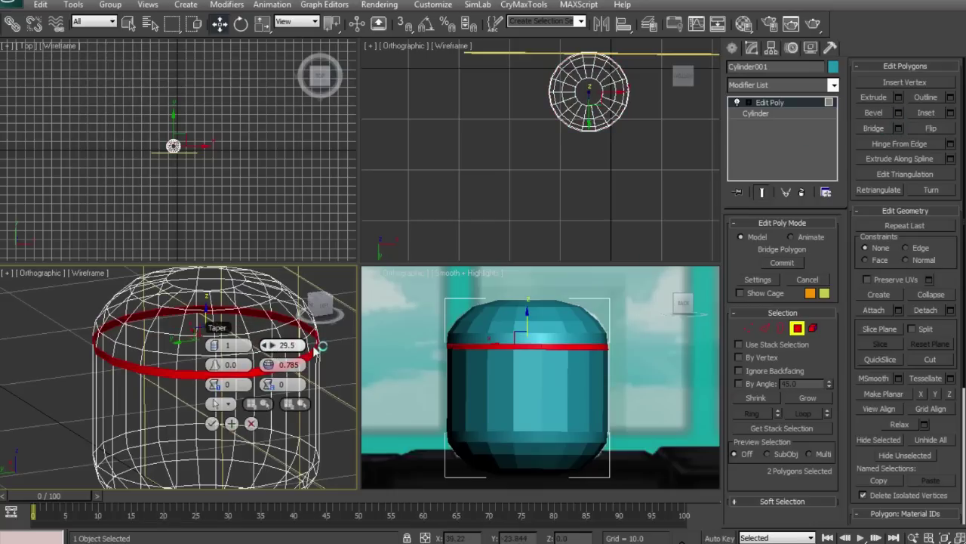
click(252, 423)
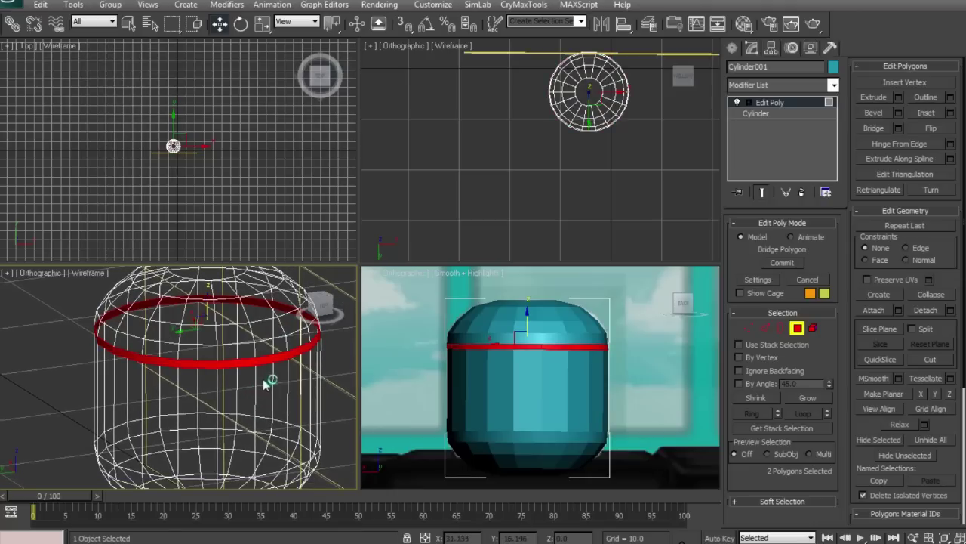
Undo the bridge and the upward extrusion of the lower dome's face.
key(ctrl+z)
key(ctrl+z)
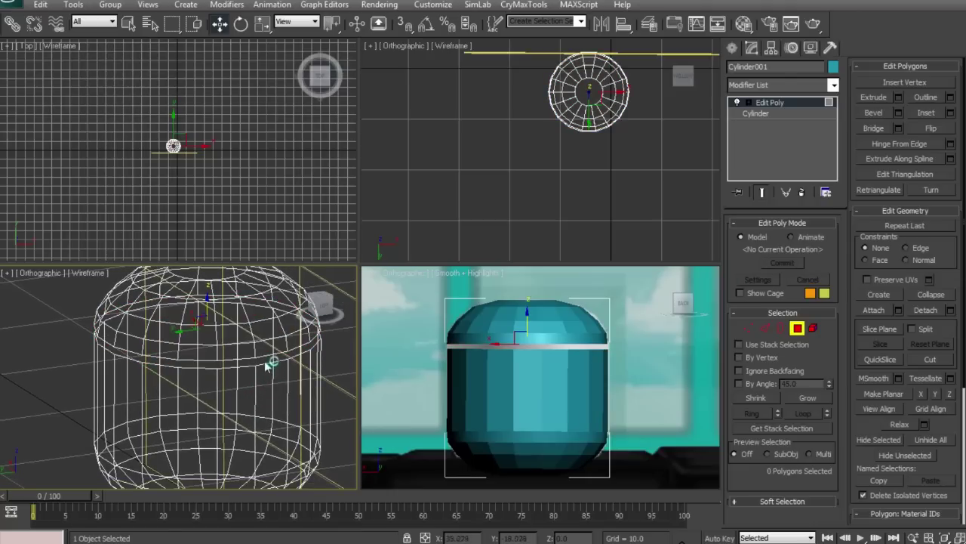
key(ctrl+z)
key(ctrl+z)
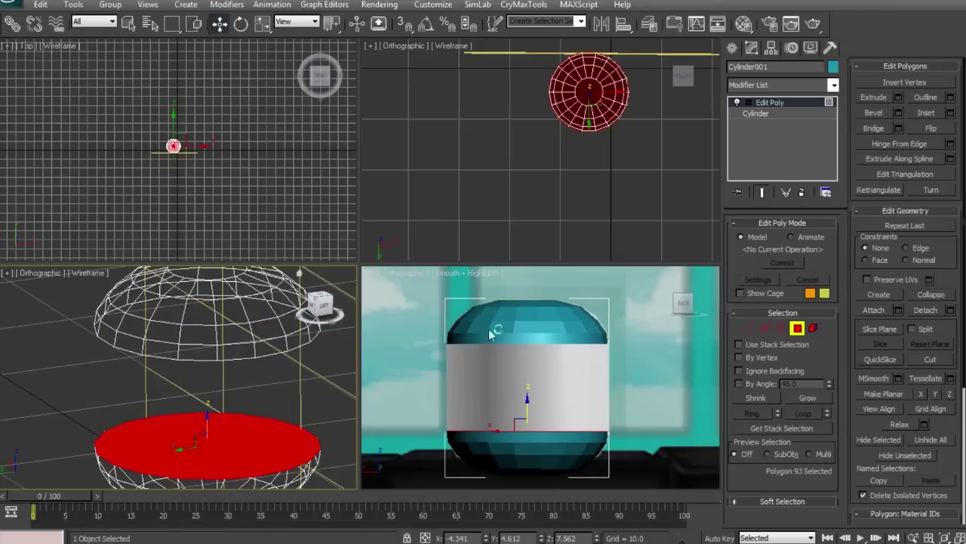
Select the facing flat polygons of the upper and lower domes and bridge them to form the head's straight side wall.
drag(321, 301, 316, 293)
ctrl+click(276, 290)
click(223, 303)
click(215, 286)
drag(318, 304, 72, 309)
click(175, 354)
drag(319, 302, 287, 395)
ctrl+click(275, 406)
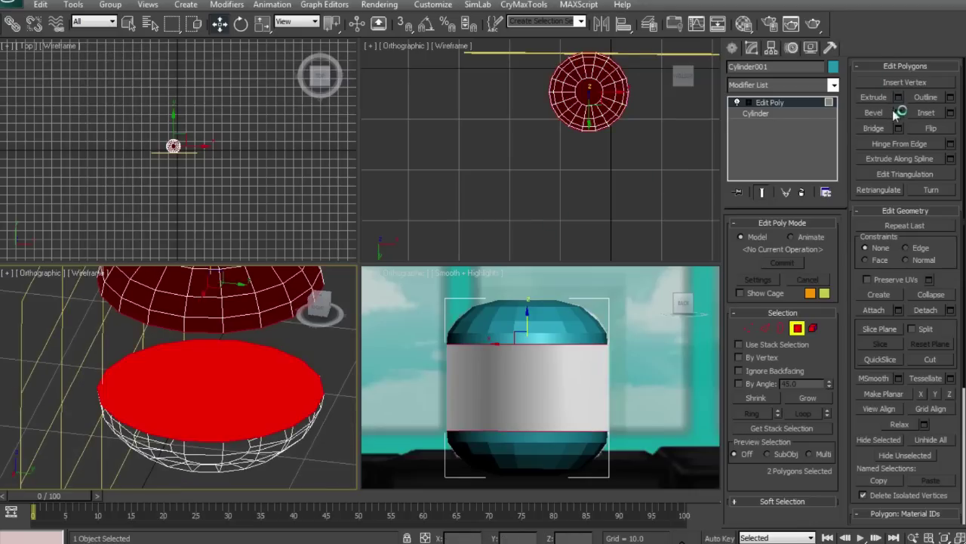
click(874, 129)
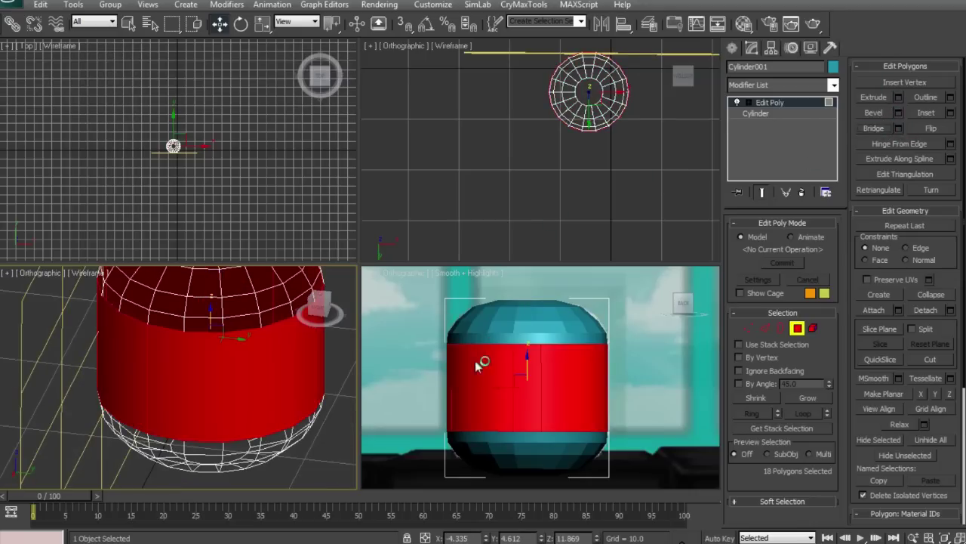
click(642, 337)
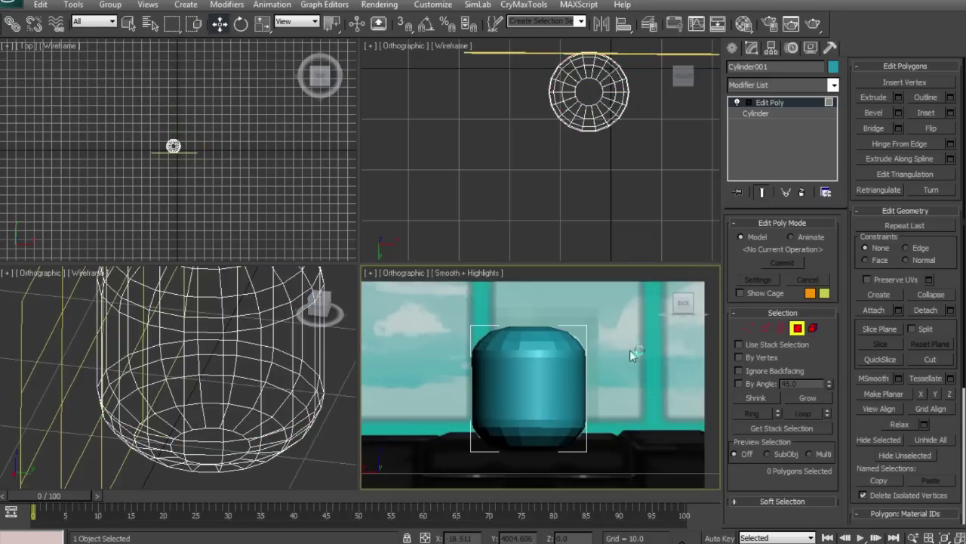
Clear the polygon selection on the completed head and save the scene.
click(526, 391)
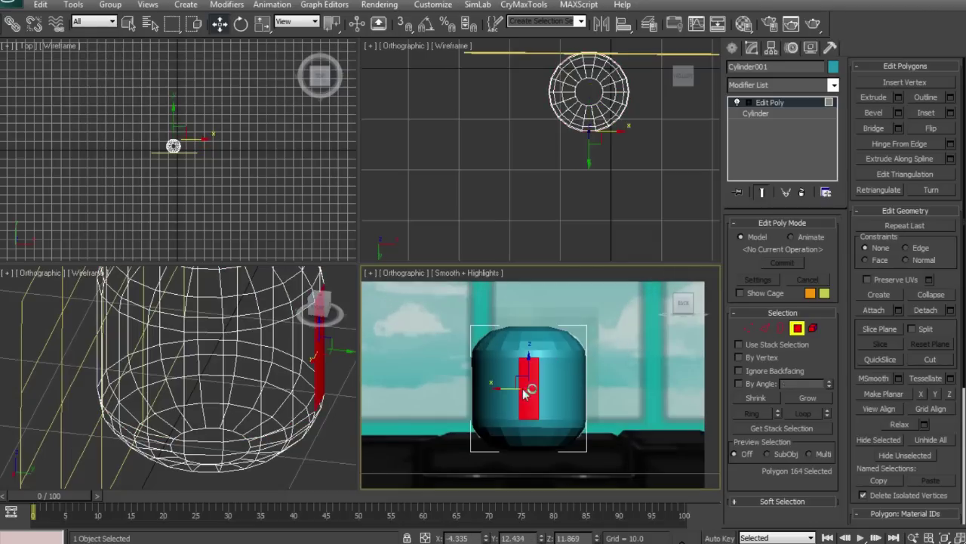
click(702, 366)
click(13, 9)
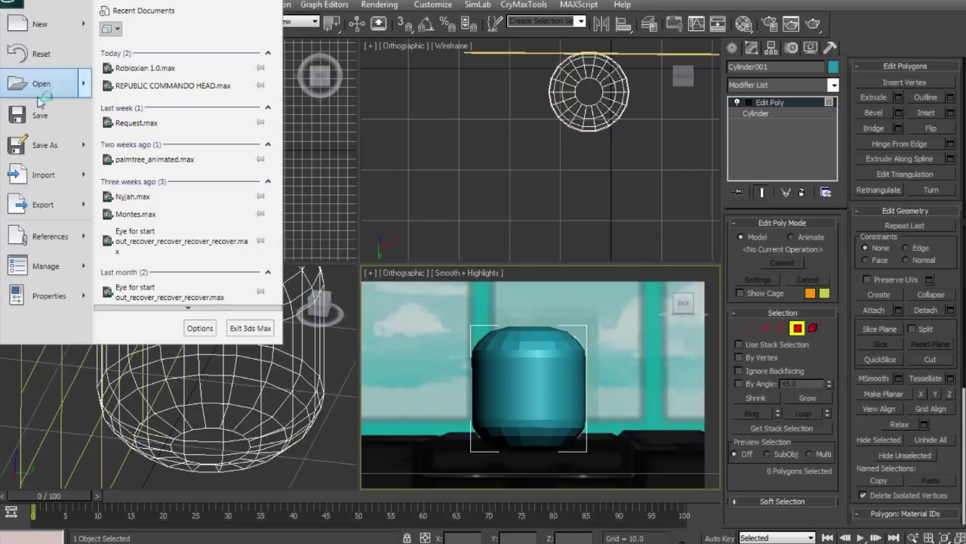
click(42, 112)
scroll(624, 338, up, 4)
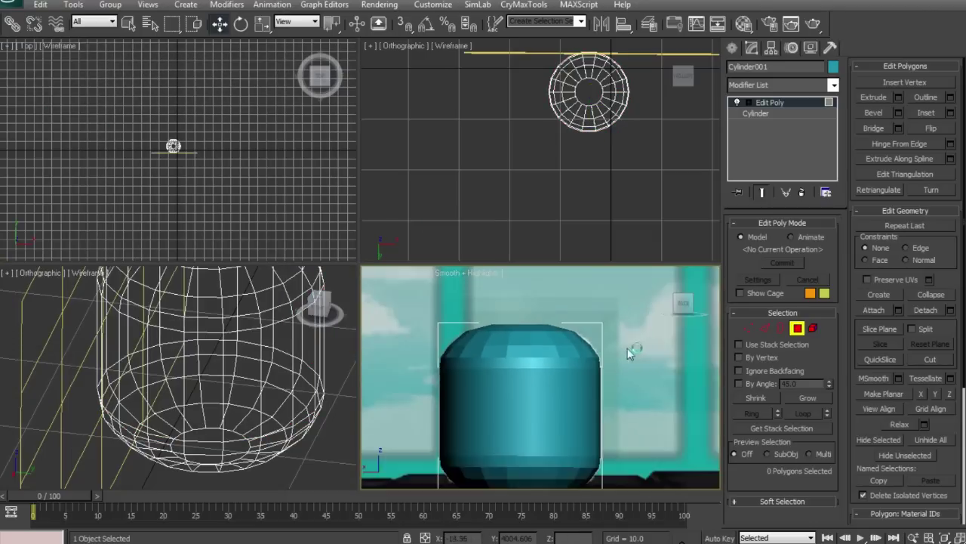
Add a Smooth modifier on top of the head's Edit Poly modifier.
mouse_move(672, 305)
mouse_down()
mouse_move(658, 320)
mouse_move(669, 314)
mouse_up()
scroll(653, 326, down, 5)
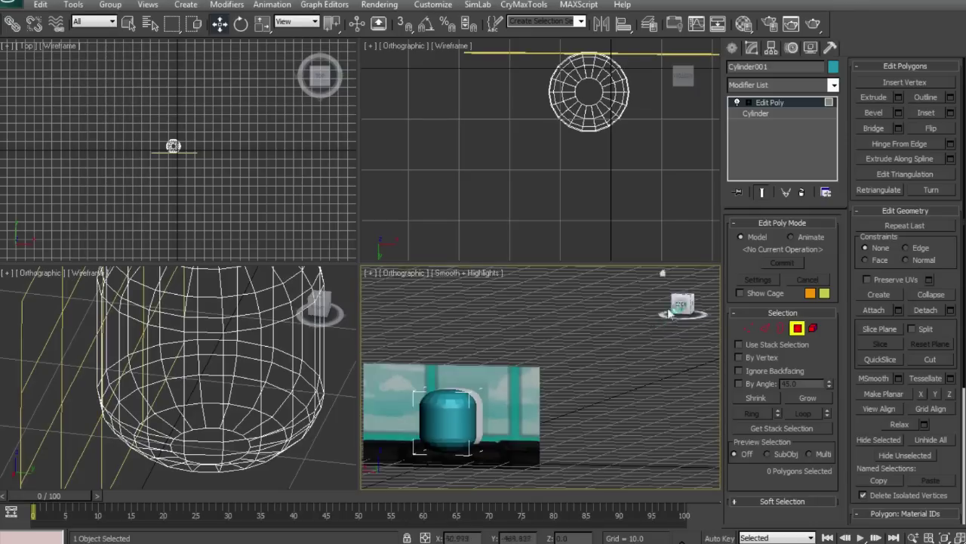
scroll(635, 310, up, 4)
click(681, 304)
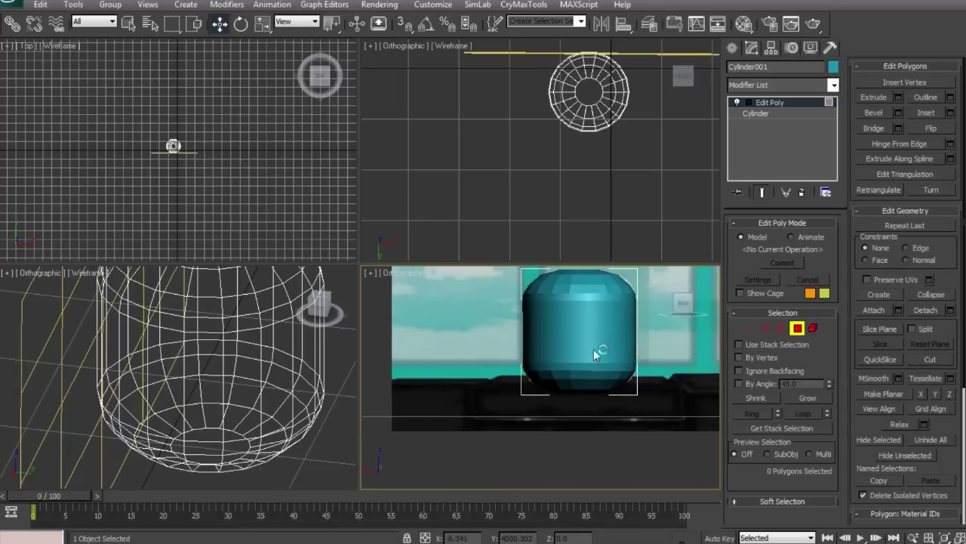
click(782, 85)
scroll(782, 87, down, 1)
key(s)
key(s)
key(s)
key(s)
key(s)
key(s)
key(s)
key(s)
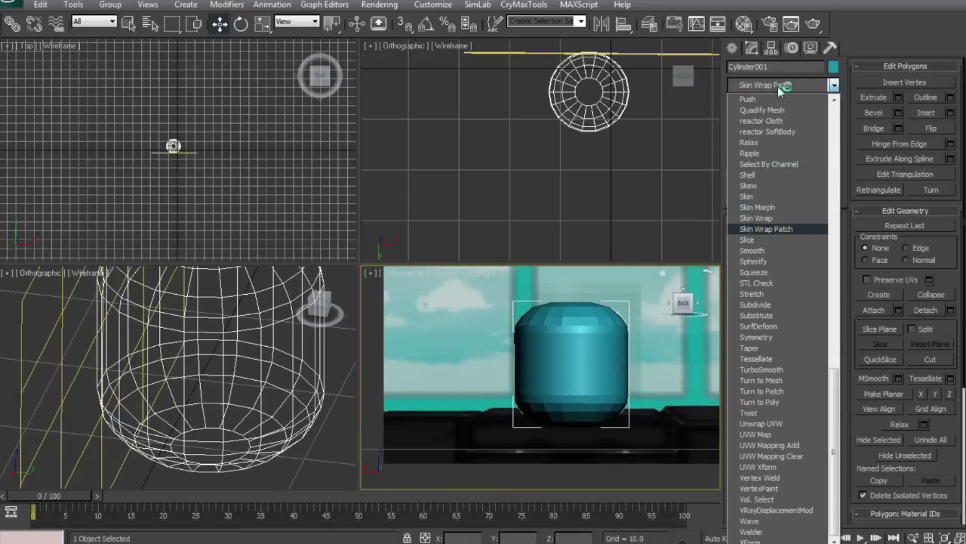
key(s)
key(s)
key(Return)
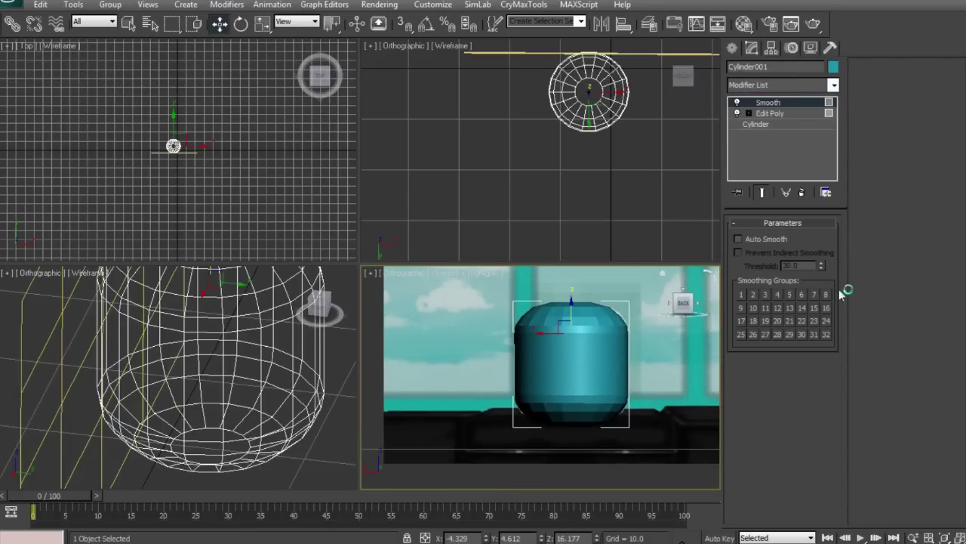
Select the entire head mesh as an element in Edit Poly and assign it smoothing group 32 in the Smooth modifier.
click(738, 239)
click(770, 113)
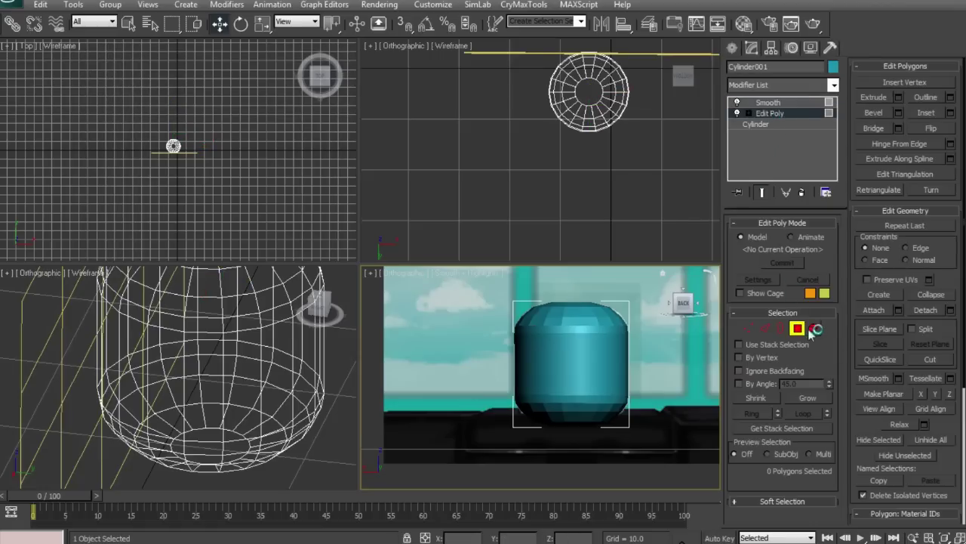
click(813, 327)
click(598, 329)
click(770, 103)
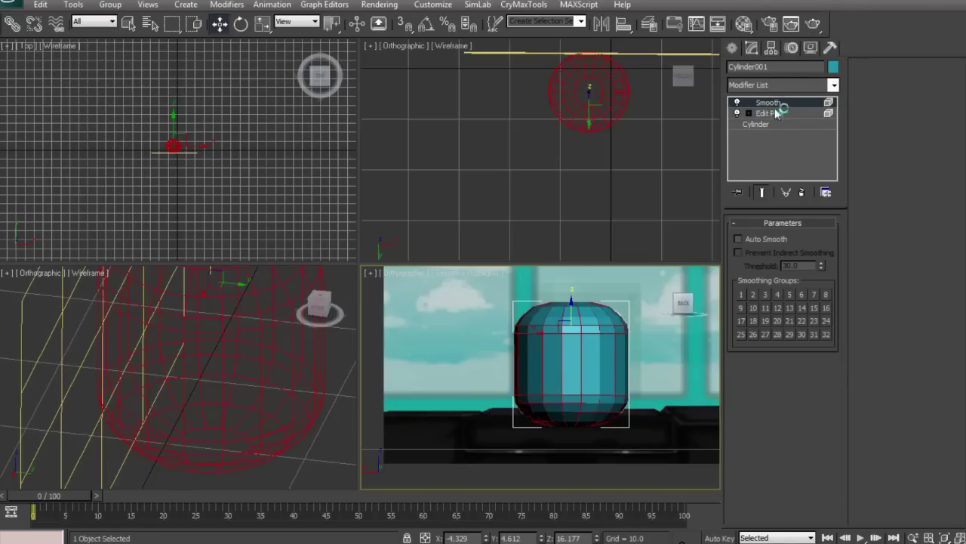
click(825, 333)
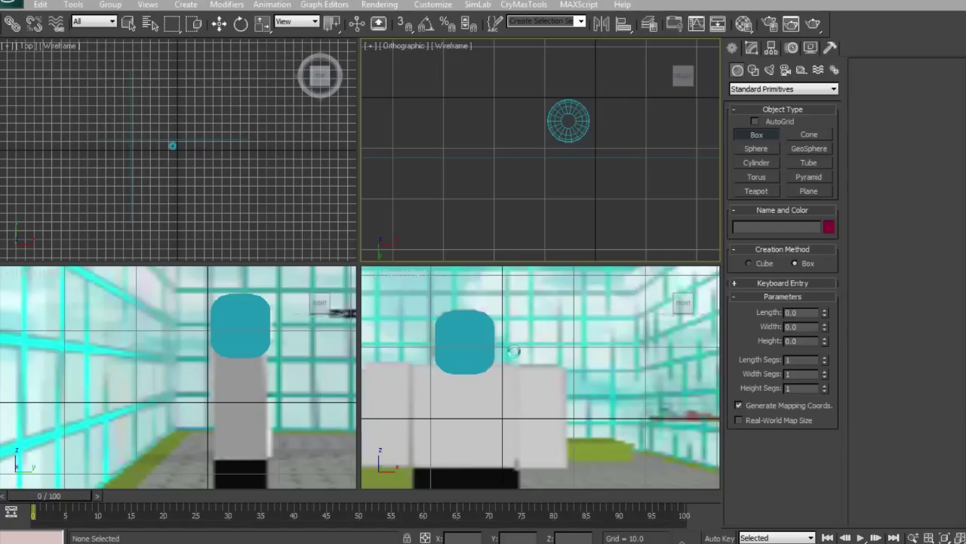
Create a box about 10.7 long and 19.7 wide around the head's footprint as the start of the torso.
middle_drag(513, 351, 522, 309)
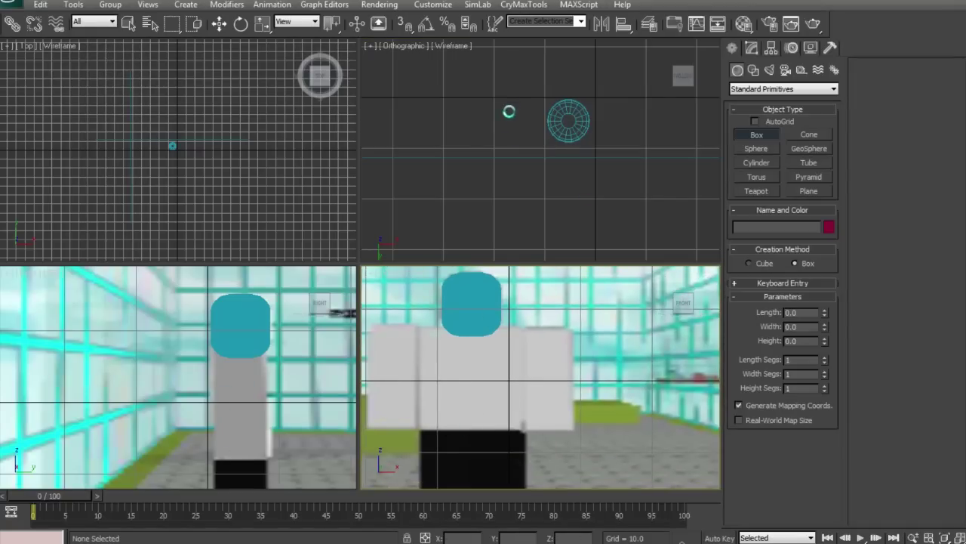
drag(520, 94, 619, 147)
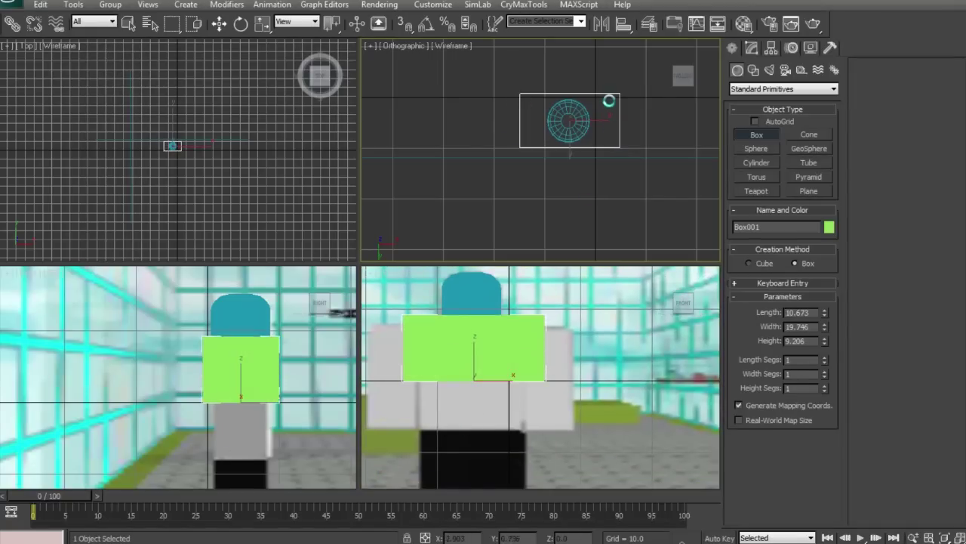
click(610, 106)
middle_drag(246, 372, 247, 348)
right_click(247, 348)
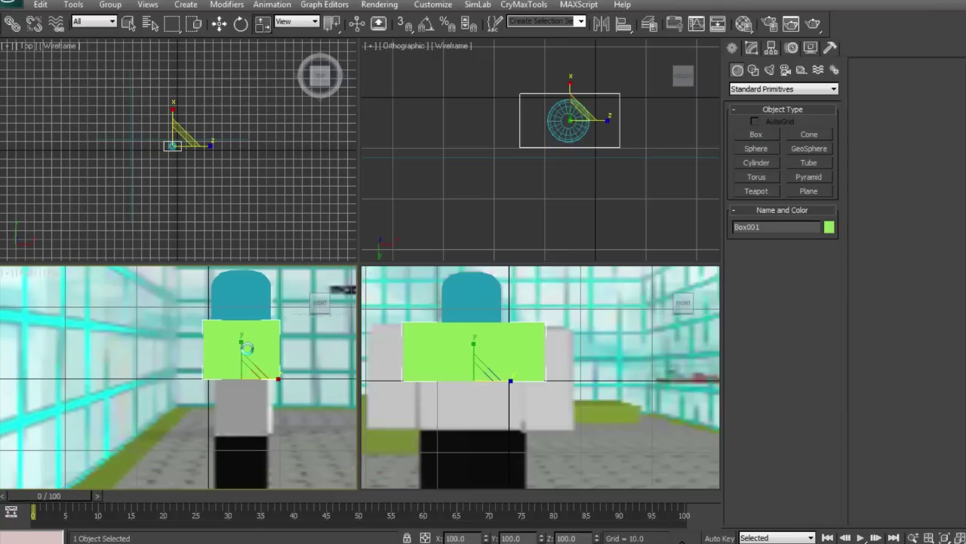
Scale the torso box to about 77% in depth and 71% in width and position it below the head over the reference.
mouse_move(273, 376)
mouse_down()
mouse_move(252, 371)
mouse_move(271, 374)
mouse_up()
key(w)
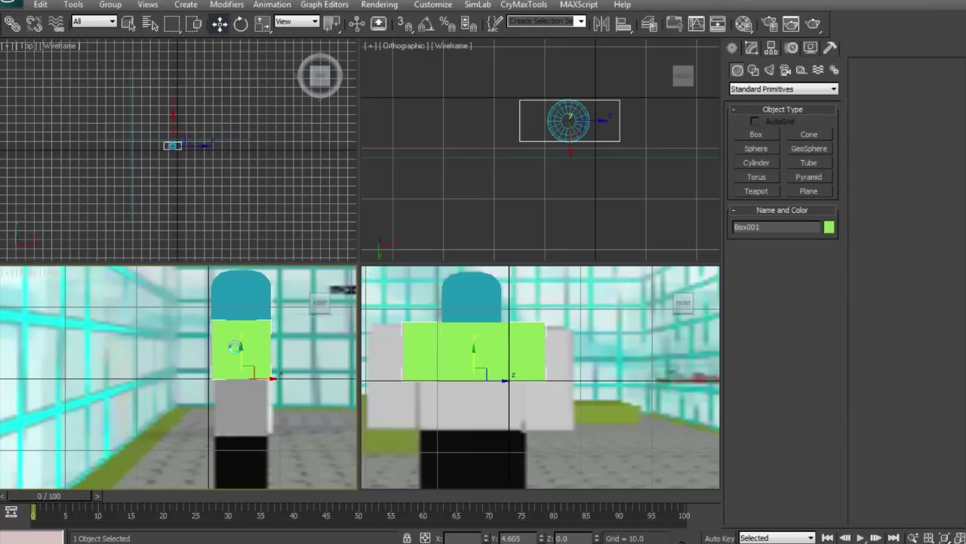
mouse_move(237, 346)
mouse_down()
mouse_move(238, 367)
mouse_move(236, 351)
mouse_up()
key(r)
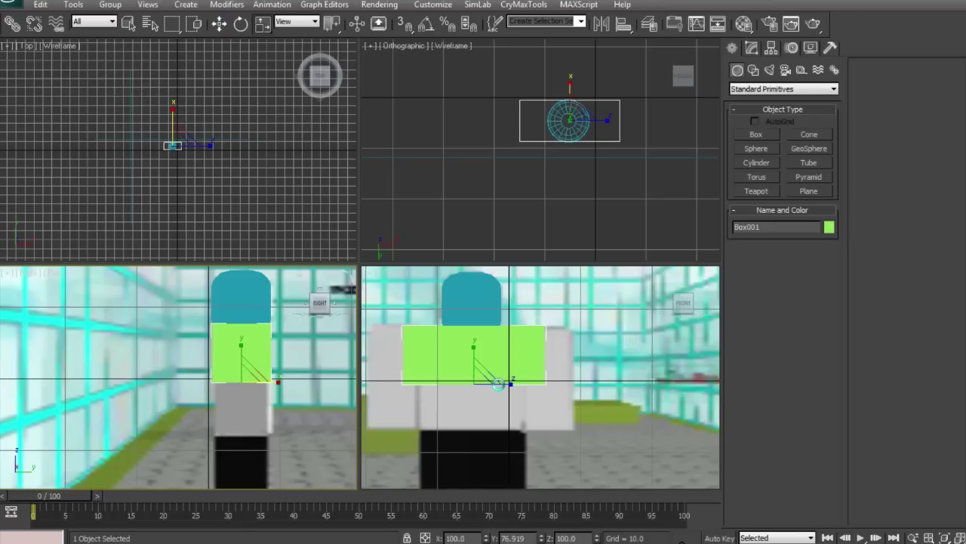
mouse_move(500, 384)
mouse_down()
mouse_move(490, 384)
mouse_move(502, 384)
mouse_up()
key(w)
key(r)
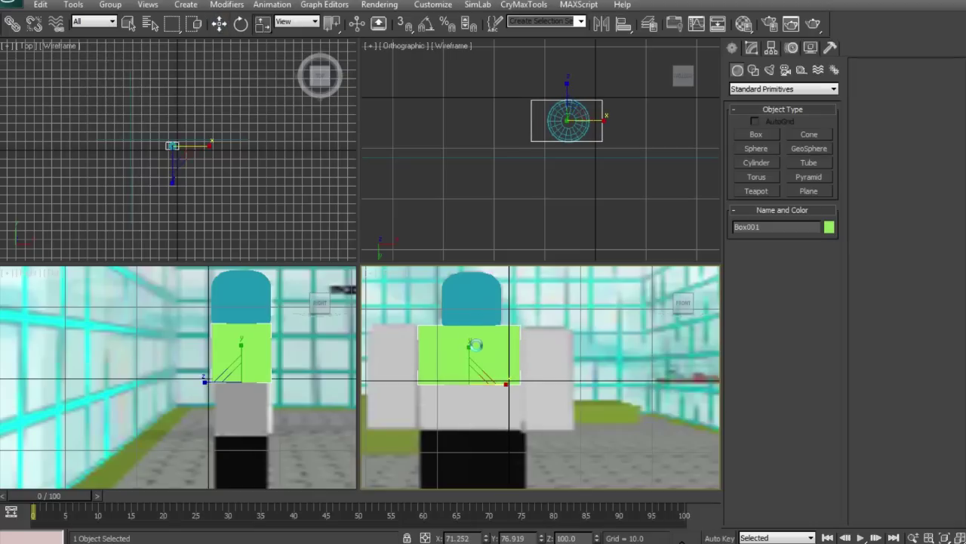
Stretch the torso box to about 170% in height so it spans from the head to the reference's waist.
drag(479, 348, 471, 387)
key(w)
key(r)
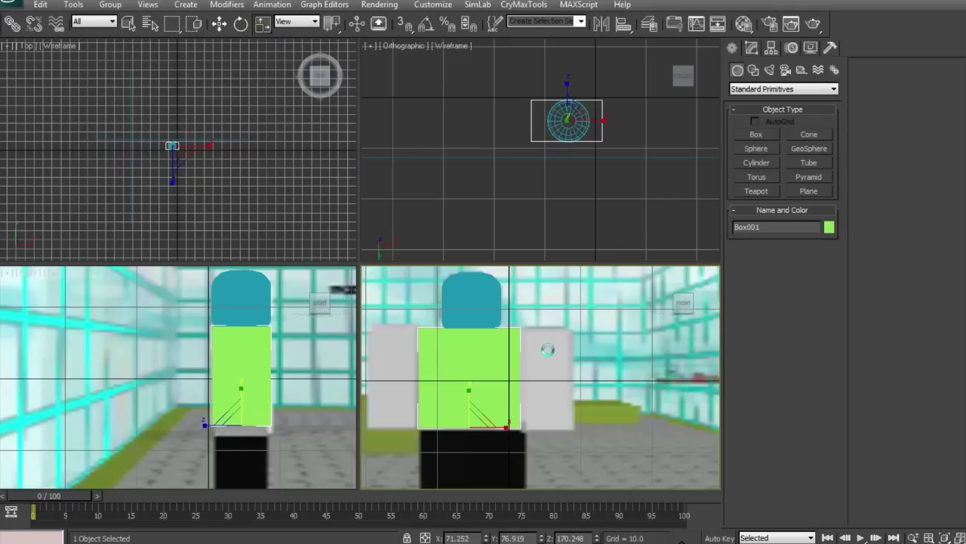
middle_drag(551, 357, 556, 342)
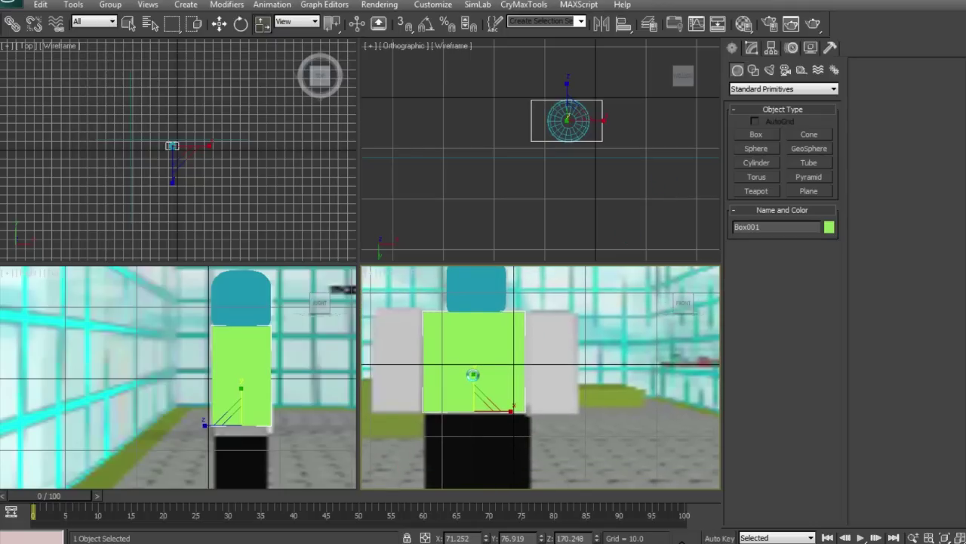
Clone the torso box alongside itself and narrow the copy to the width of the reference arm.
key(w)
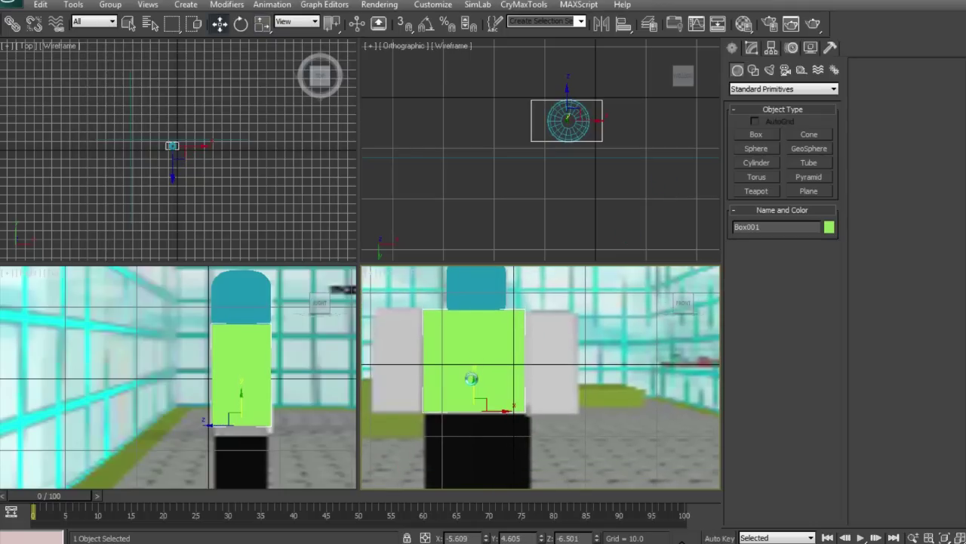
mouse_move(471, 380)
mouse_down()
mouse_move(630, 410)
mouse_move(593, 417)
mouse_move(602, 415)
mouse_up()
click(484, 335)
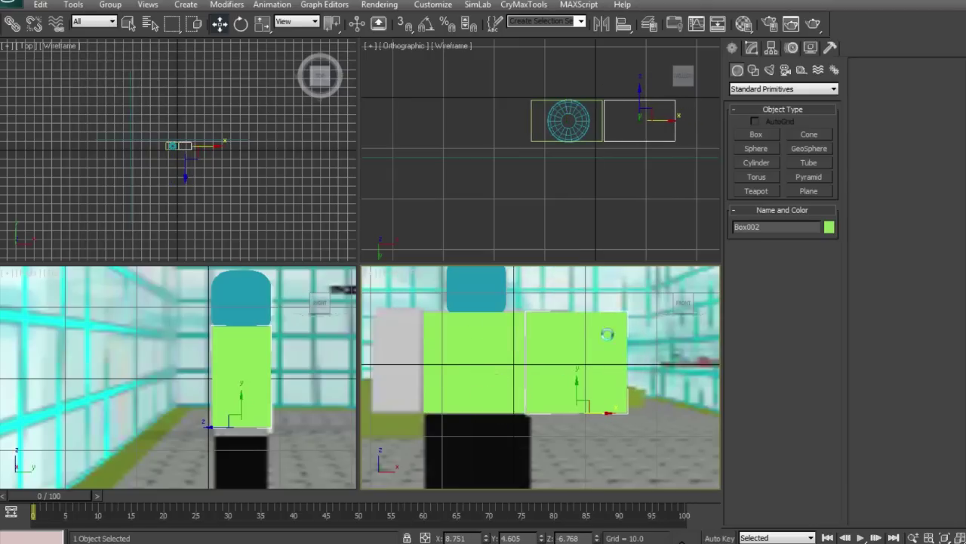
key(r)
drag(604, 404, 565, 413)
key(w)
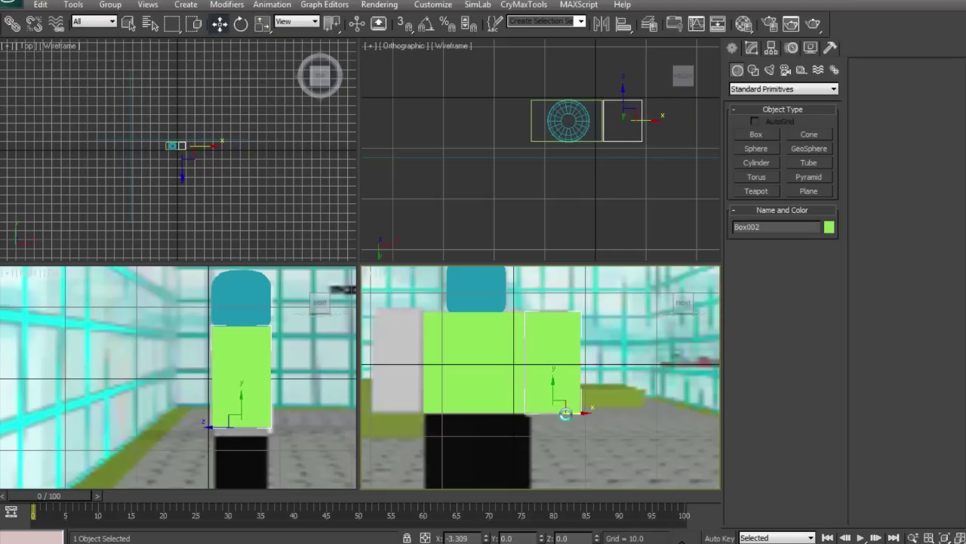
Clone the arm box to the opposite side of the torso, over the other reference arm.
drag(579, 414, 427, 405)
key(r)
key(w)
click(477, 337)
middle_drag(446, 382, 474, 328)
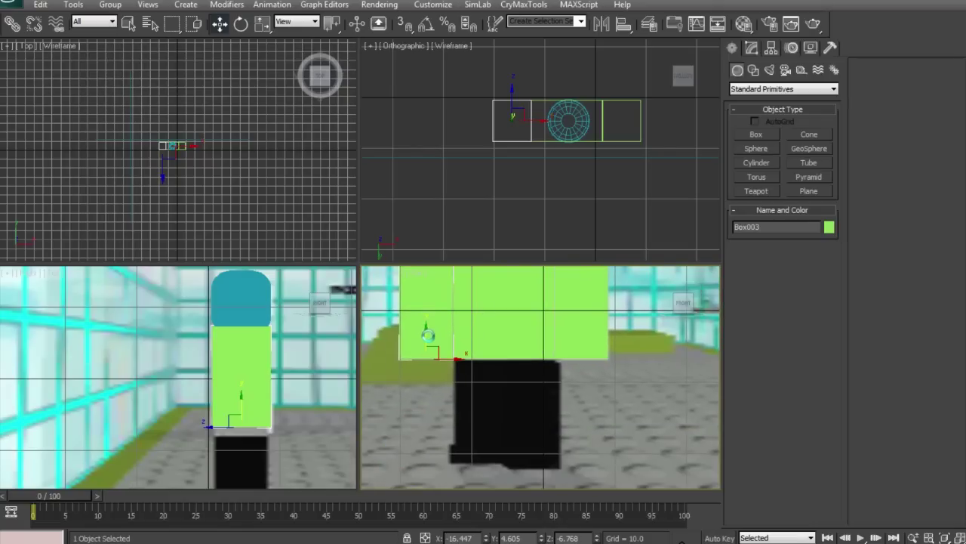
Clone the arm box down below the torso and fit the copy over one of the reference legs.
mouse_move(426, 344)
shift+mouse_down()
mouse_move(426, 447)
mouse_move(434, 434)
mouse_move(459, 458)
mouse_move(500, 460)
shift+mouse_up()
click(471, 337)
mouse_move(500, 430)
middle_down()
mouse_move(498, 369)
mouse_move(490, 430)
middle_up()
scroll(498, 370, up, 2)
scroll(489, 430, up, 1)
click(559, 416)
click(474, 430)
drag(476, 442, 475, 438)
key(f)
click(539, 378)
click(499, 383)
Clone the leg box beside the first leg, align both legs under the torso and clear the selection.
mouse_move(485, 383)
mouse_down()
mouse_move(503, 410)
mouse_move(579, 416)
mouse_up()
click(488, 334)
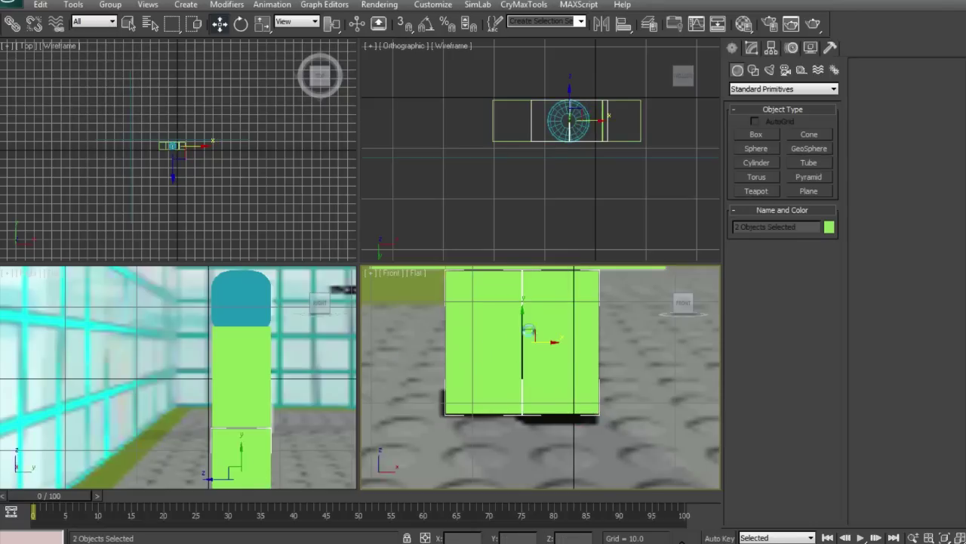
drag(523, 311, 533, 312)
scroll(532, 312, down, 5)
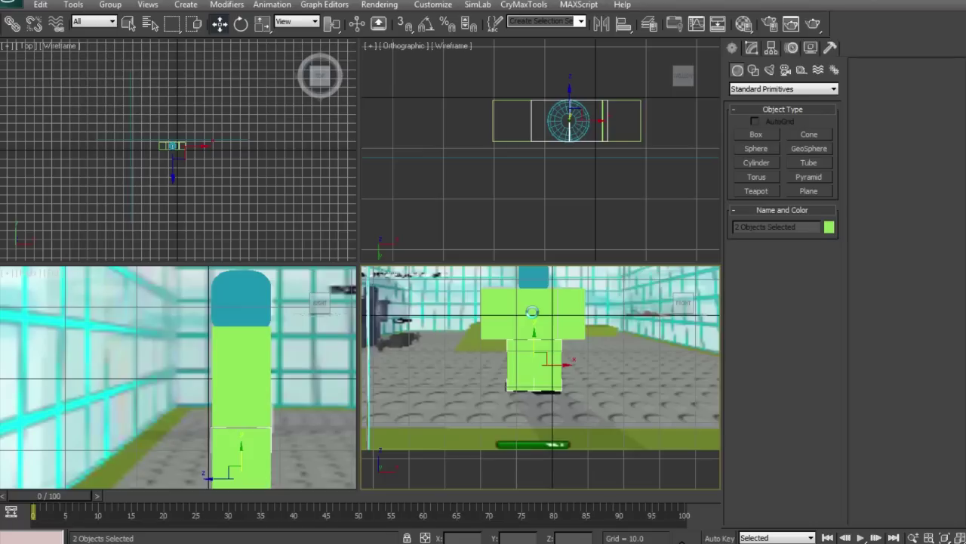
click(590, 476)
Switch the front view from flat to Smooth + Highlights shading and inspect the assembled body at an angle.
scroll(592, 453, up, 2)
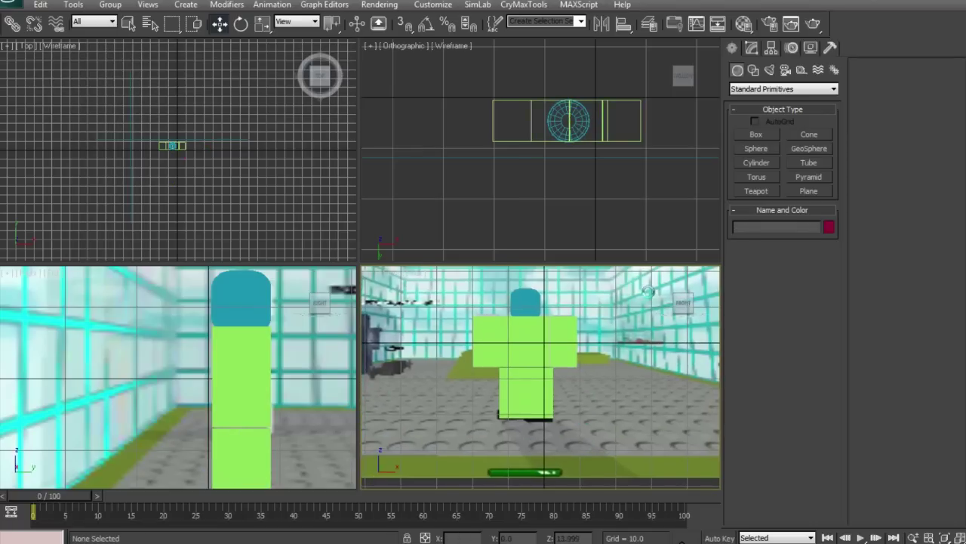
alt+middle_drag(590, 380, 710, 352)
scroll(580, 331, up, 3)
click(577, 333)
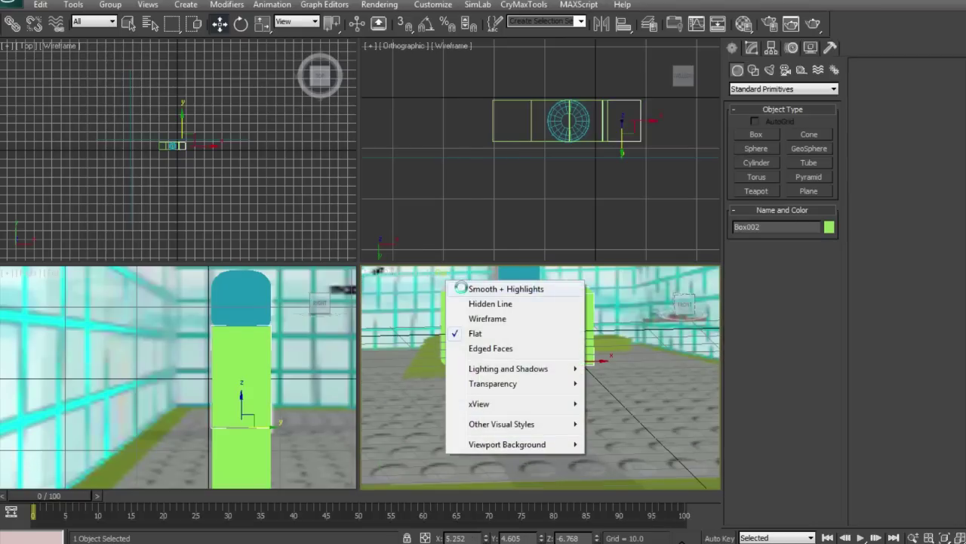
click(461, 289)
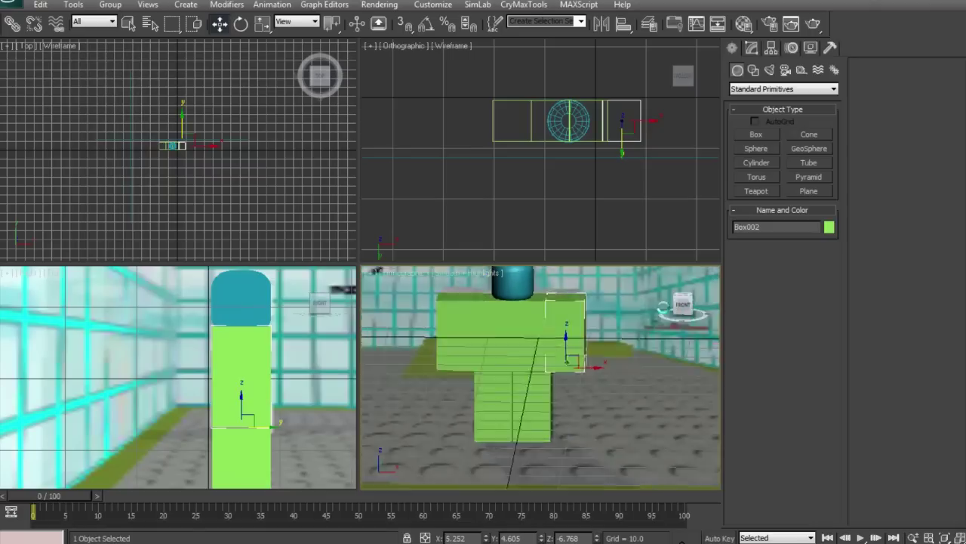
alt+middle_drag(604, 310, 636, 304)
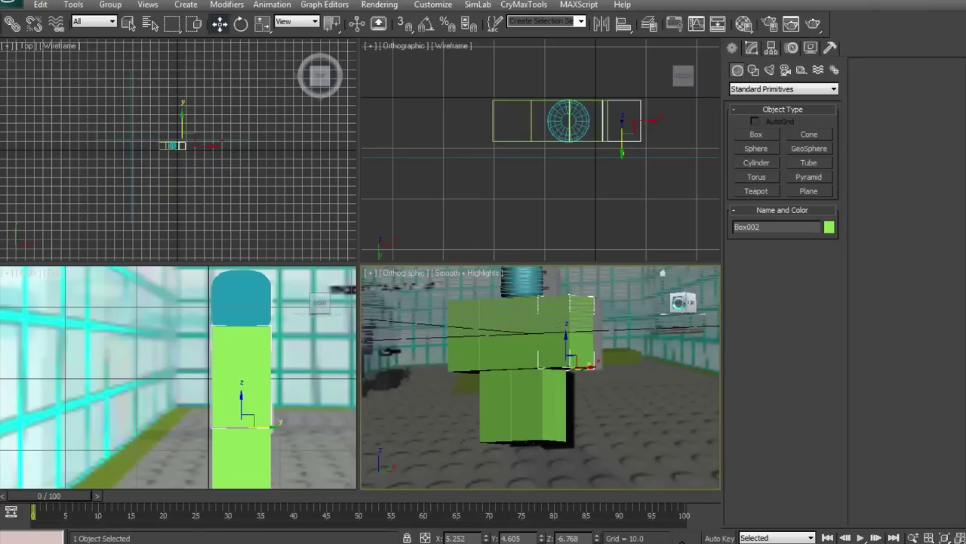